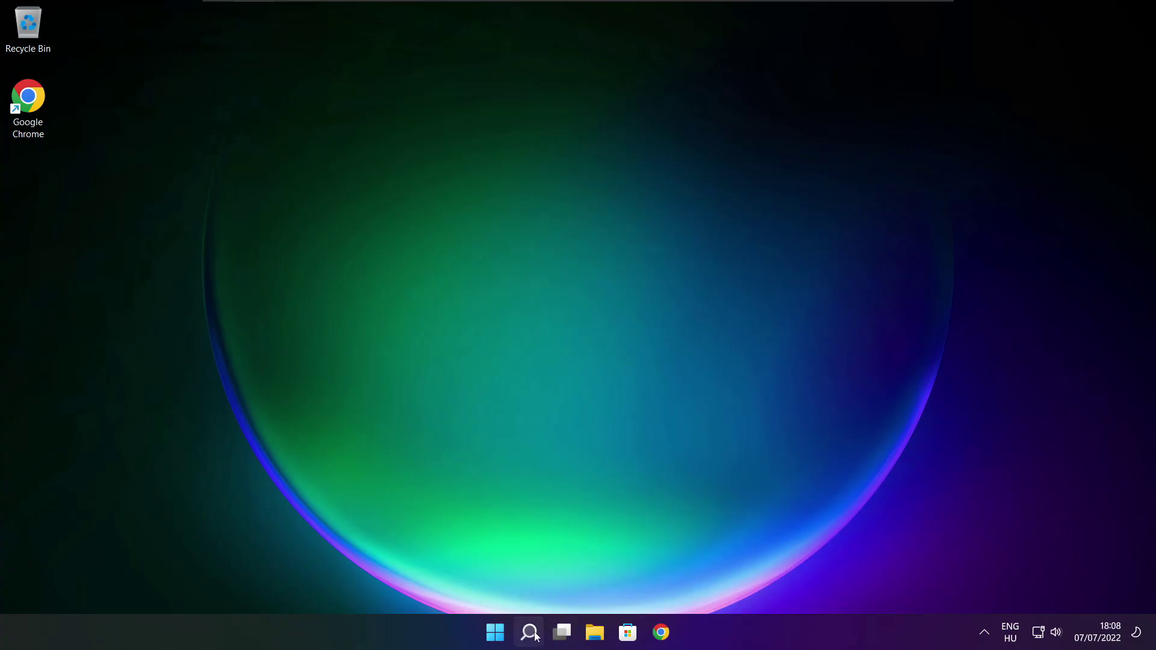
Step: Search Windows for "device manager", open Device Manager and maximise its window
{"action": "left_click", "coordinate": [529, 632]}
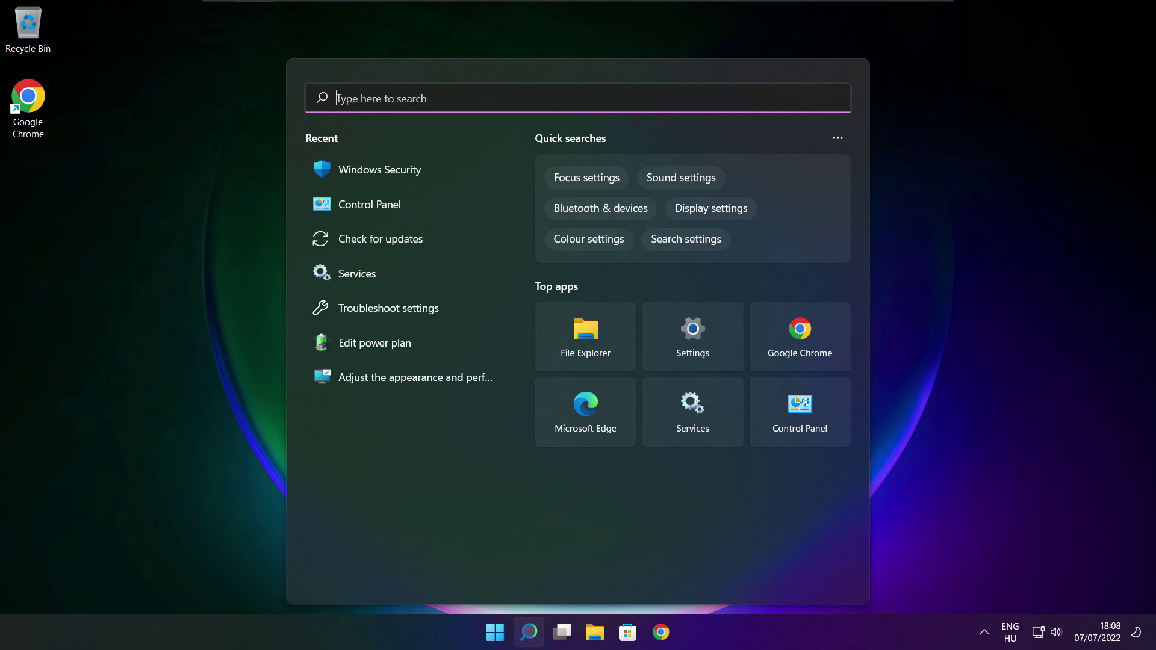
{"action": "type", "text": "devi"}
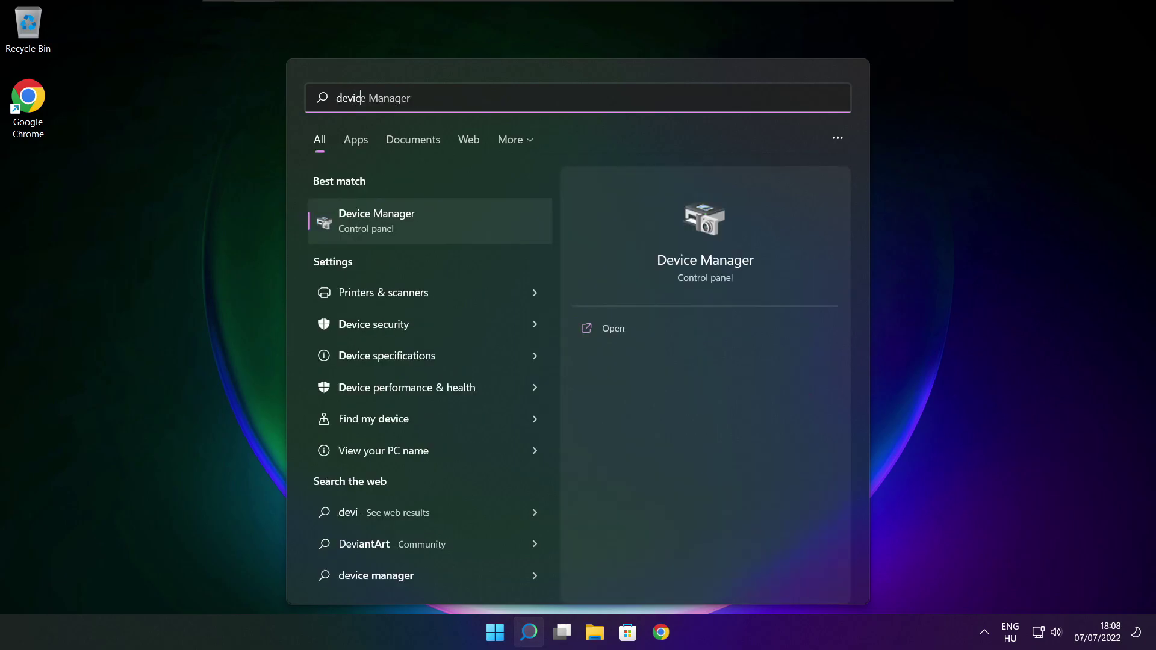
{"action": "type", "text": "ce mana"}
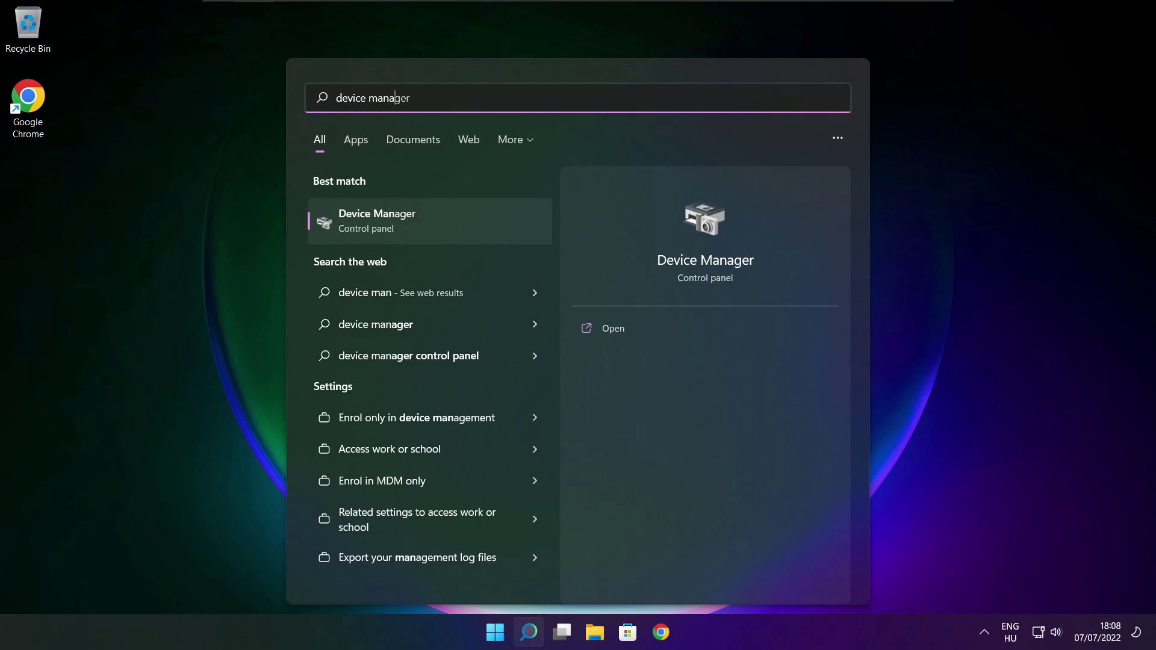
{"action": "type", "text": "ger"}
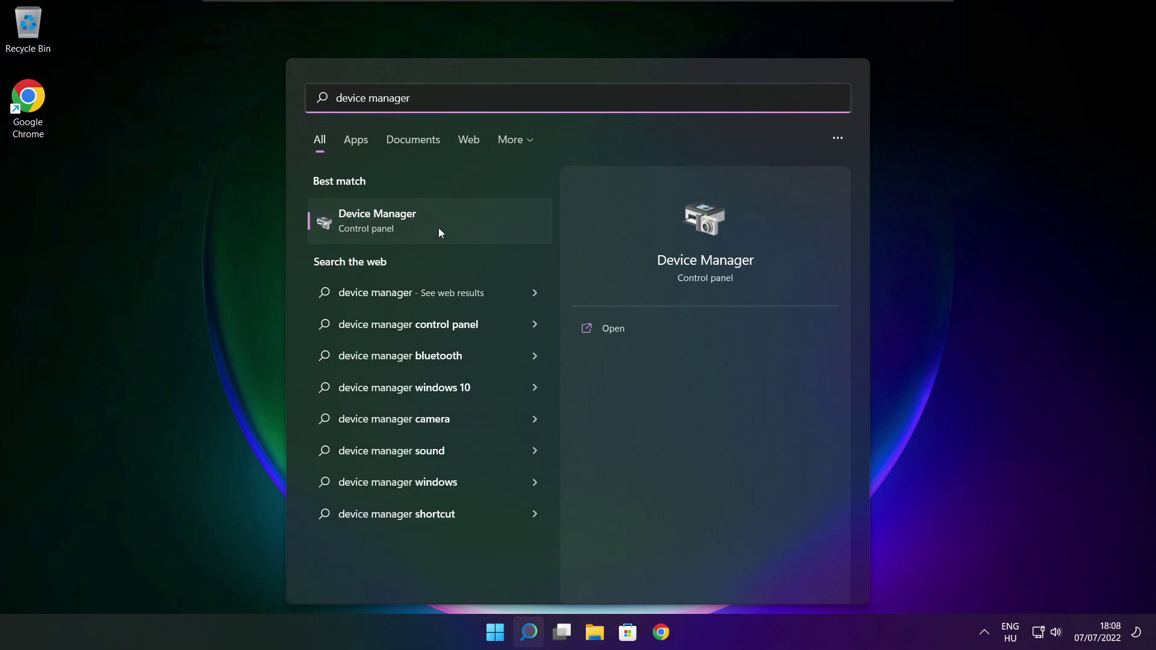
{"action": "left_click", "coordinate": [474, 230]}
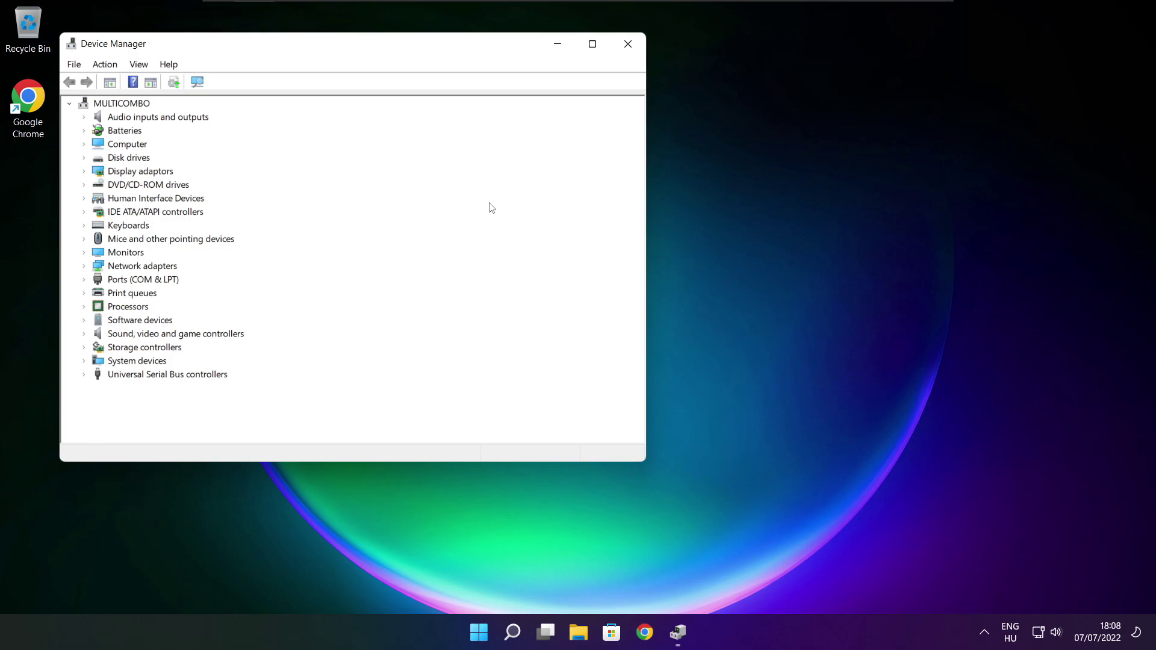
{"action": "left_click", "coordinate": [593, 45]}
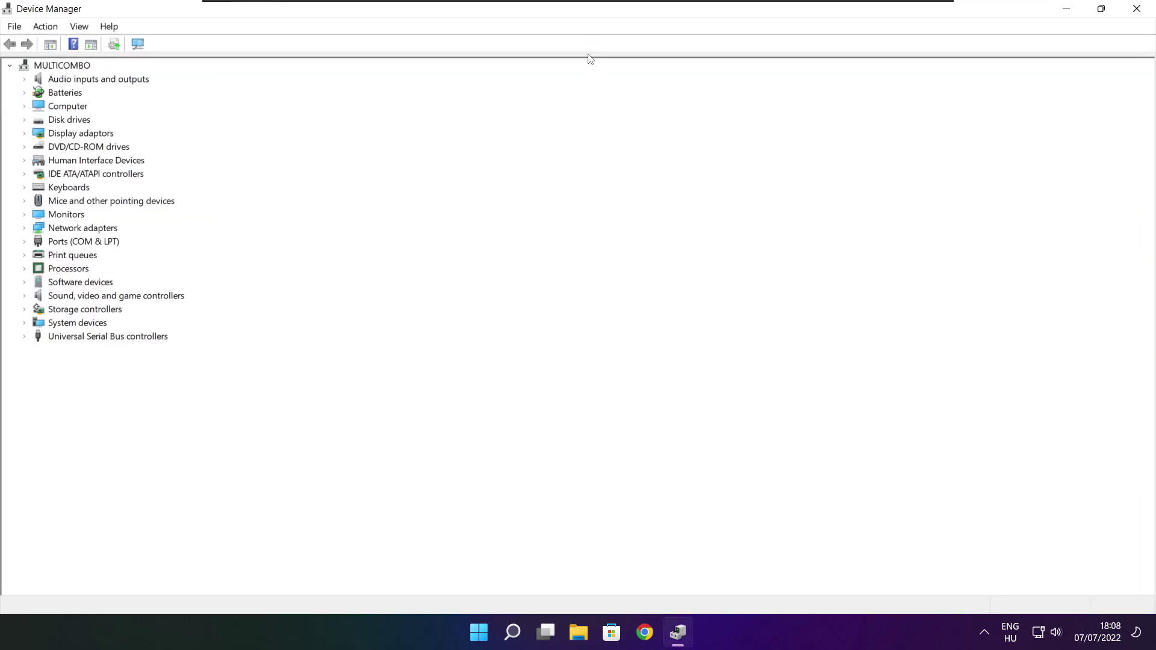
Step: Run an automatic driver update search for the VMware SVGA 3D display adaptor and close the update wizard
{"action": "left_click", "coordinate": [68, 135]}
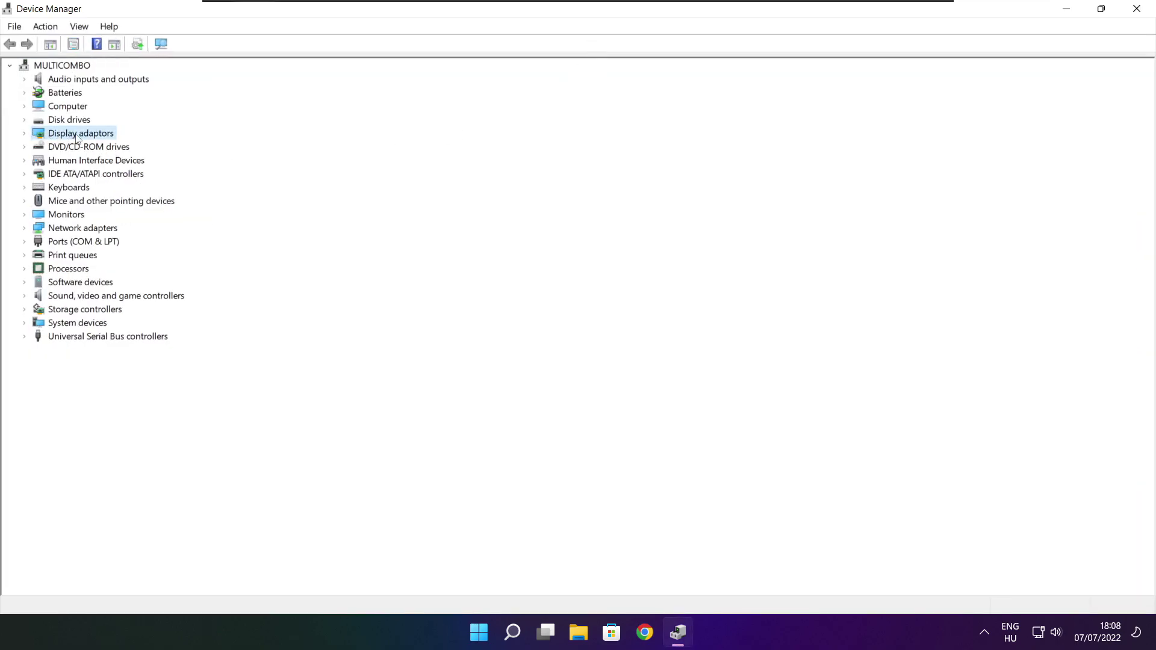
{"action": "left_click", "coordinate": [25, 134]}
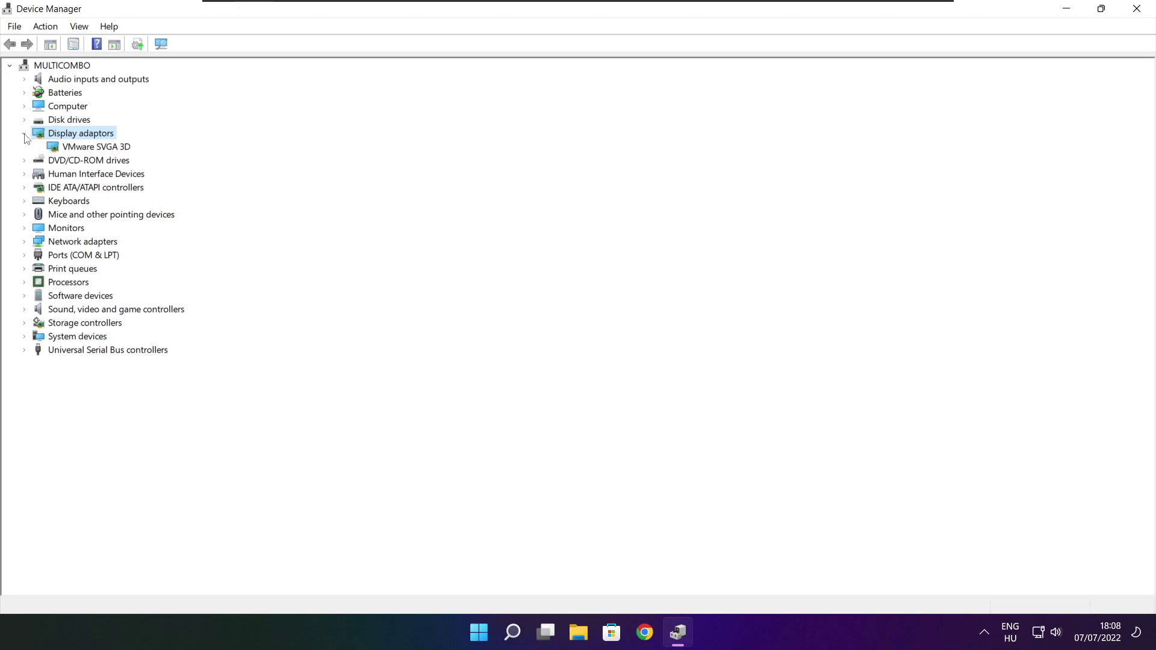
{"action": "left_click", "coordinate": [60, 149]}
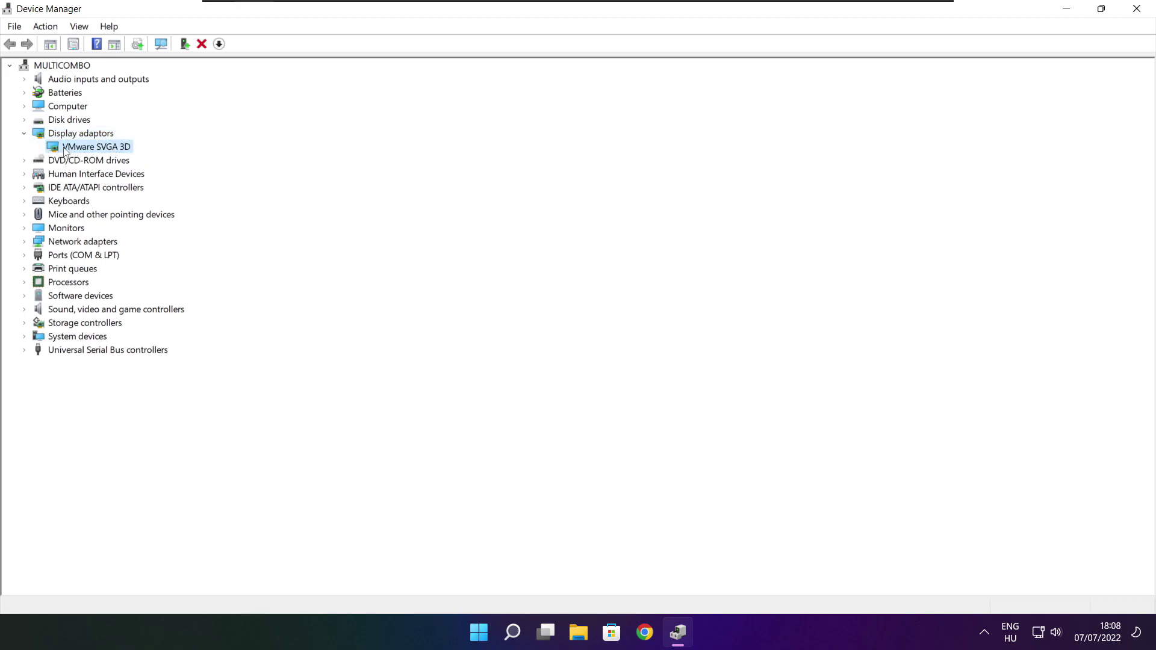
{"action": "right_click", "coordinate": [83, 146]}
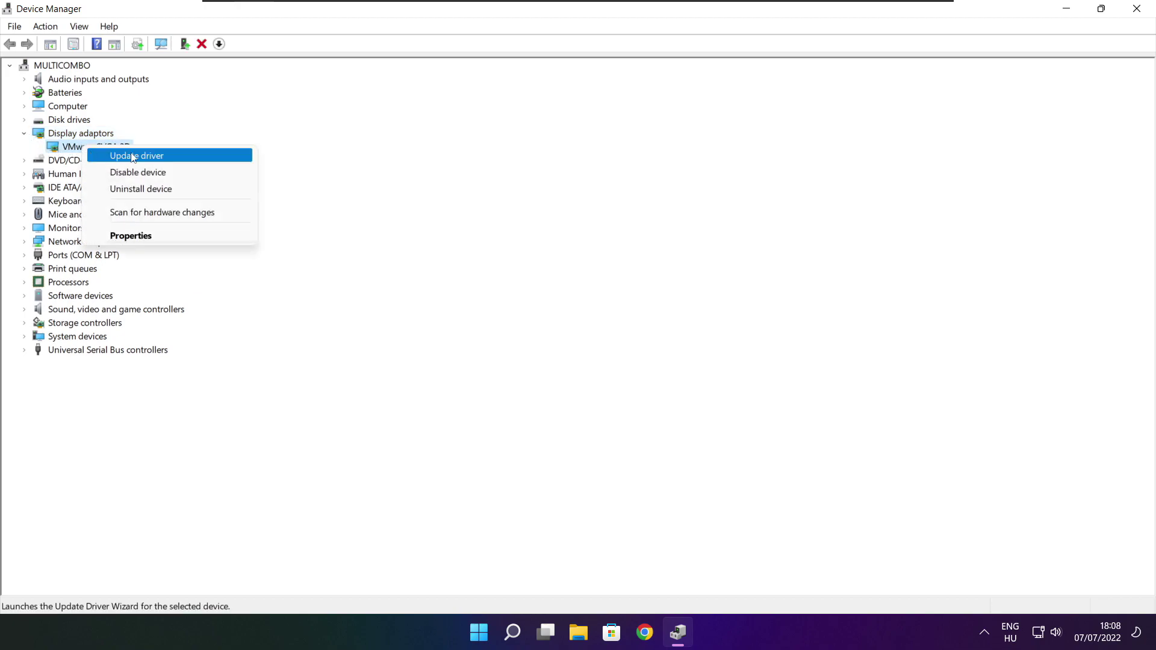
{"action": "left_click", "coordinate": [163, 156]}
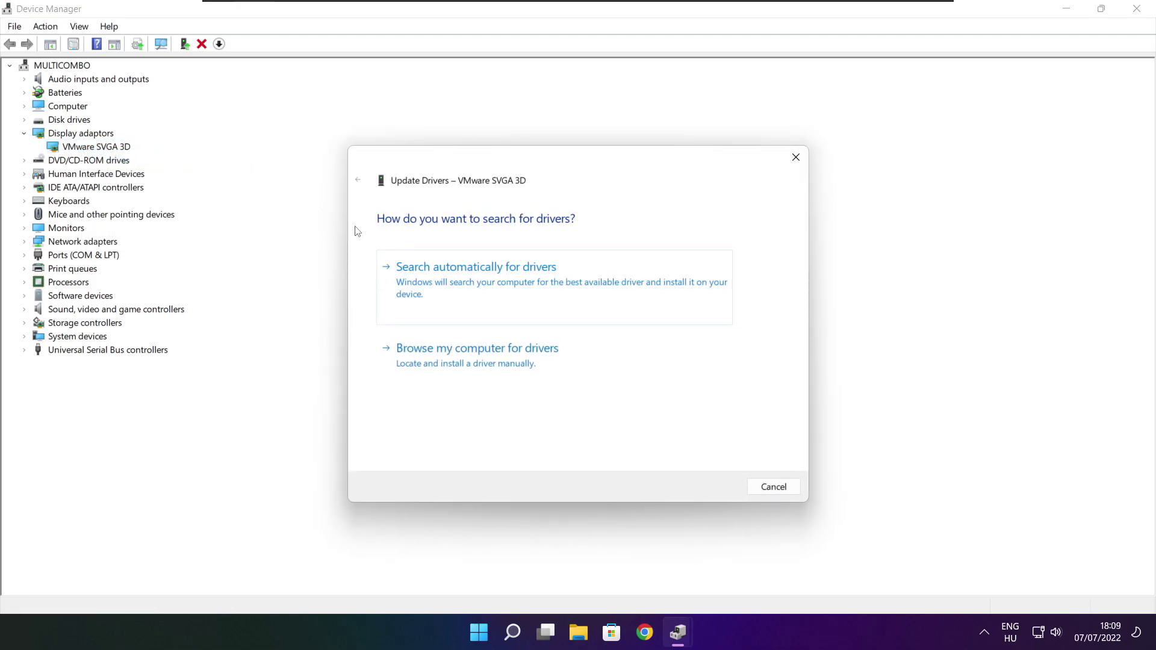
{"action": "left_click", "coordinate": [532, 290]}
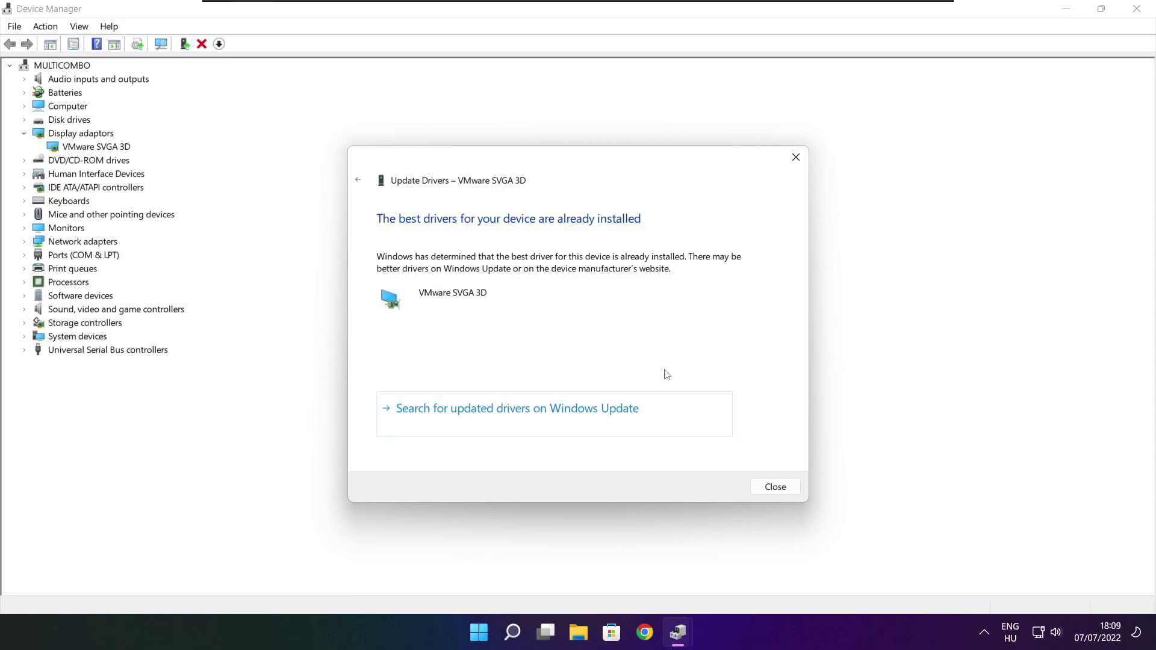
{"action": "left_click", "coordinate": [775, 489]}
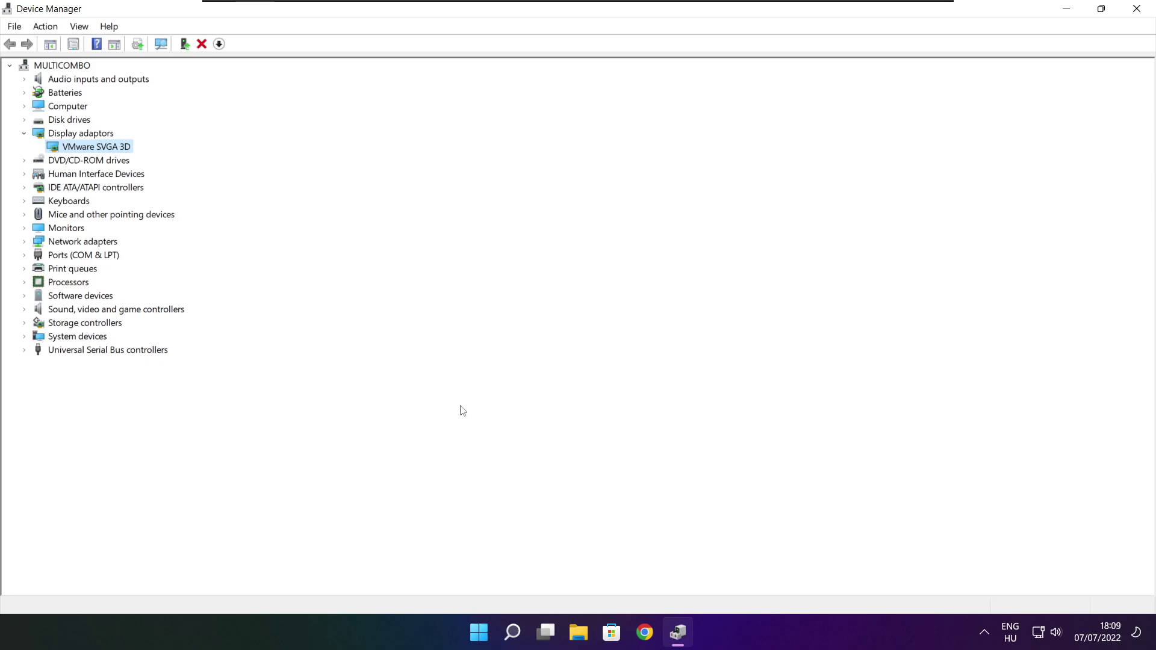
Step: Run an automatic driver update search for the High Definition Audio Device under the sound controllers, and close Device Manager
{"action": "left_click", "coordinate": [33, 314]}
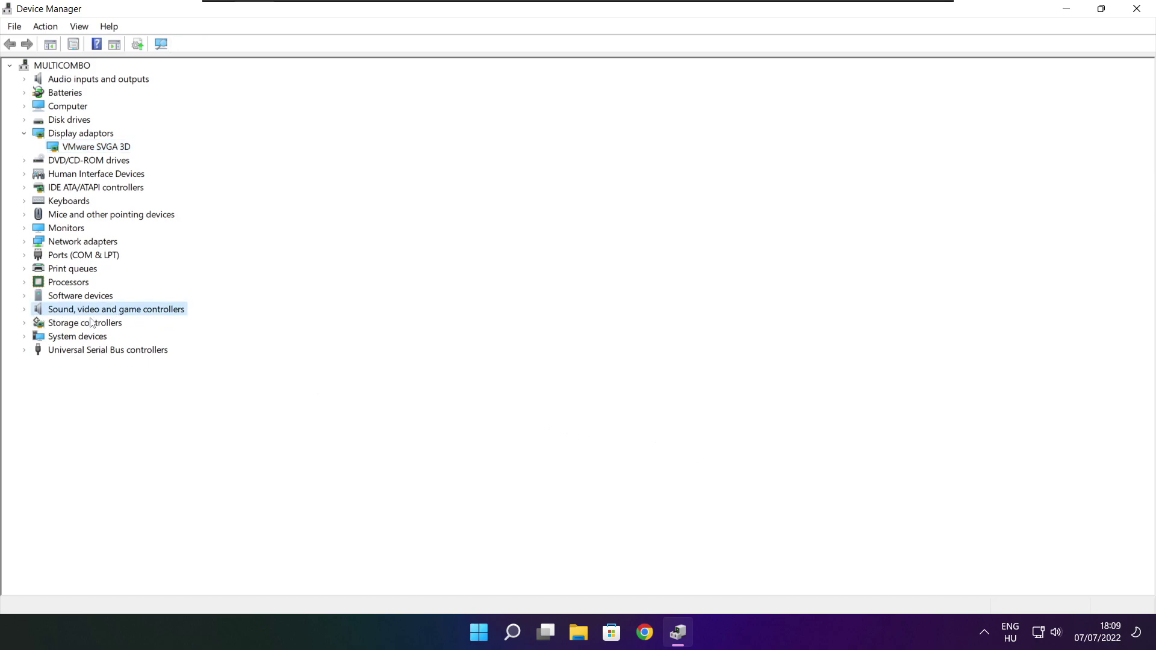
{"action": "left_click", "coordinate": [24, 310]}
{"action": "left_click", "coordinate": [109, 325]}
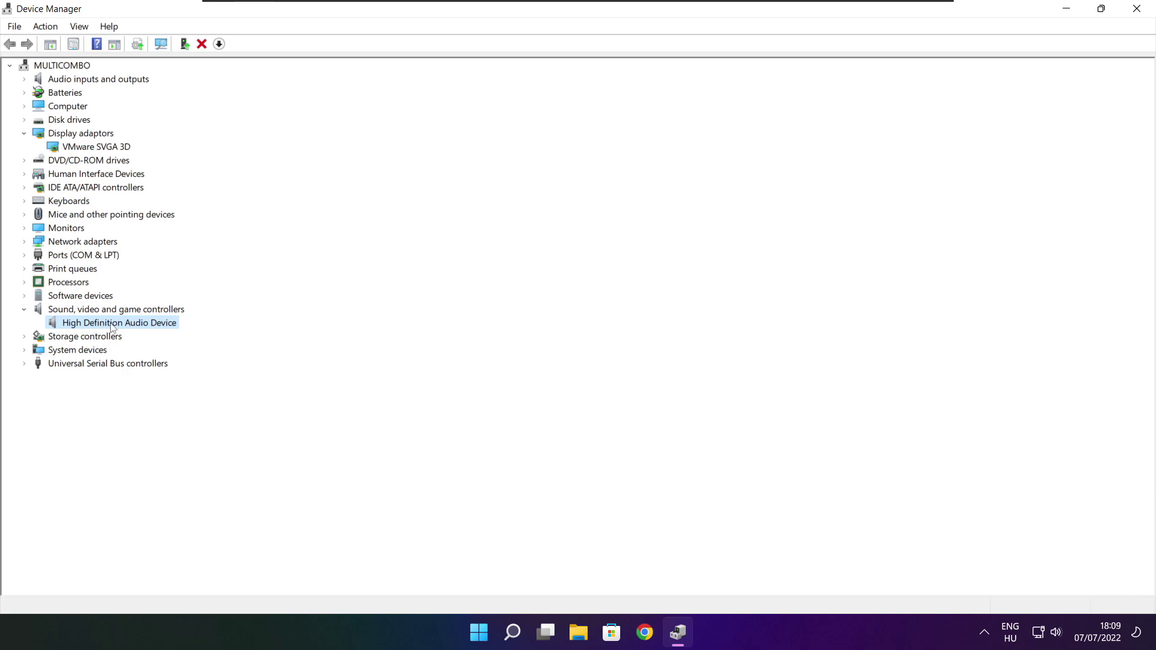
{"action": "right_click", "coordinate": [111, 327]}
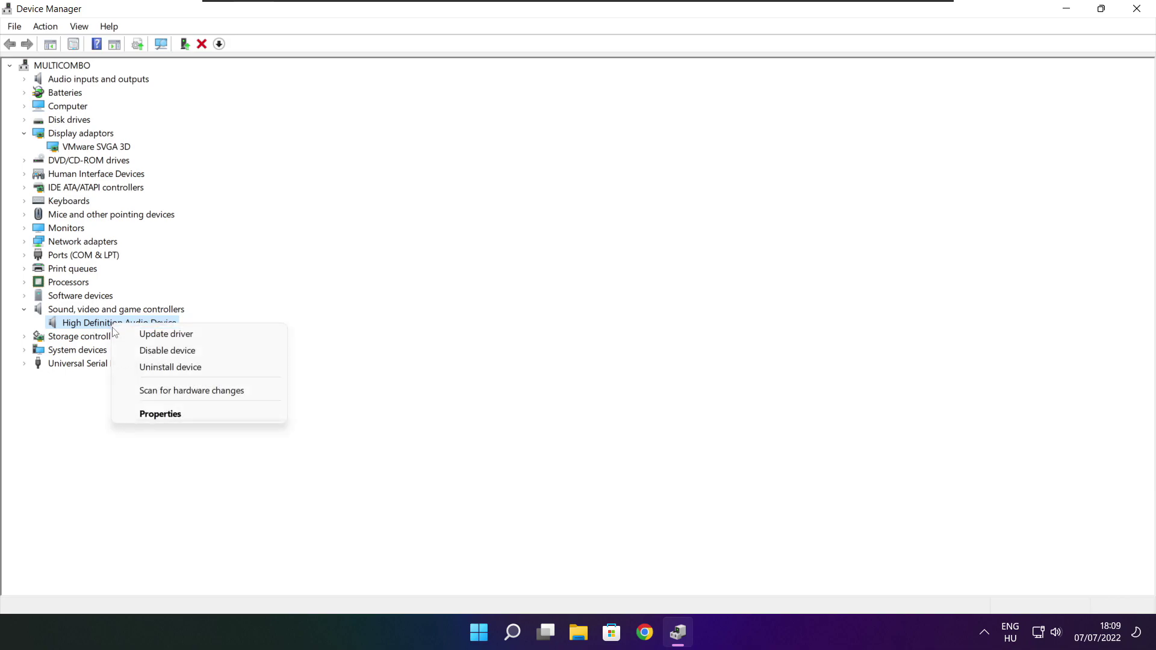
{"action": "left_click", "coordinate": [226, 339]}
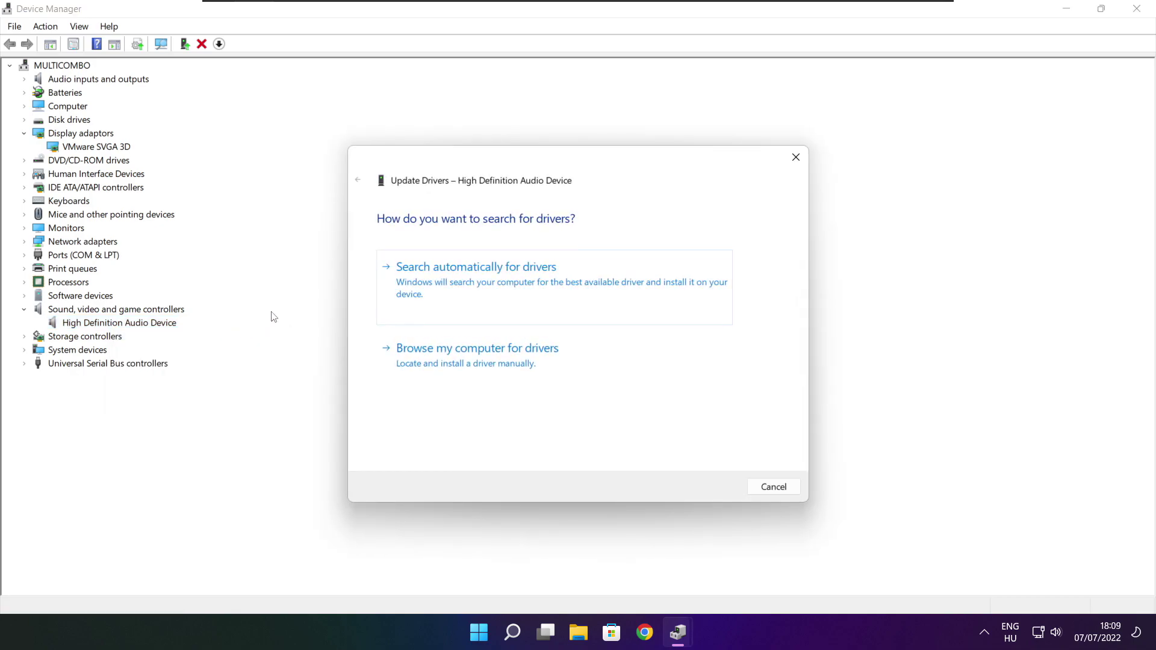
{"action": "left_click", "coordinate": [502, 286]}
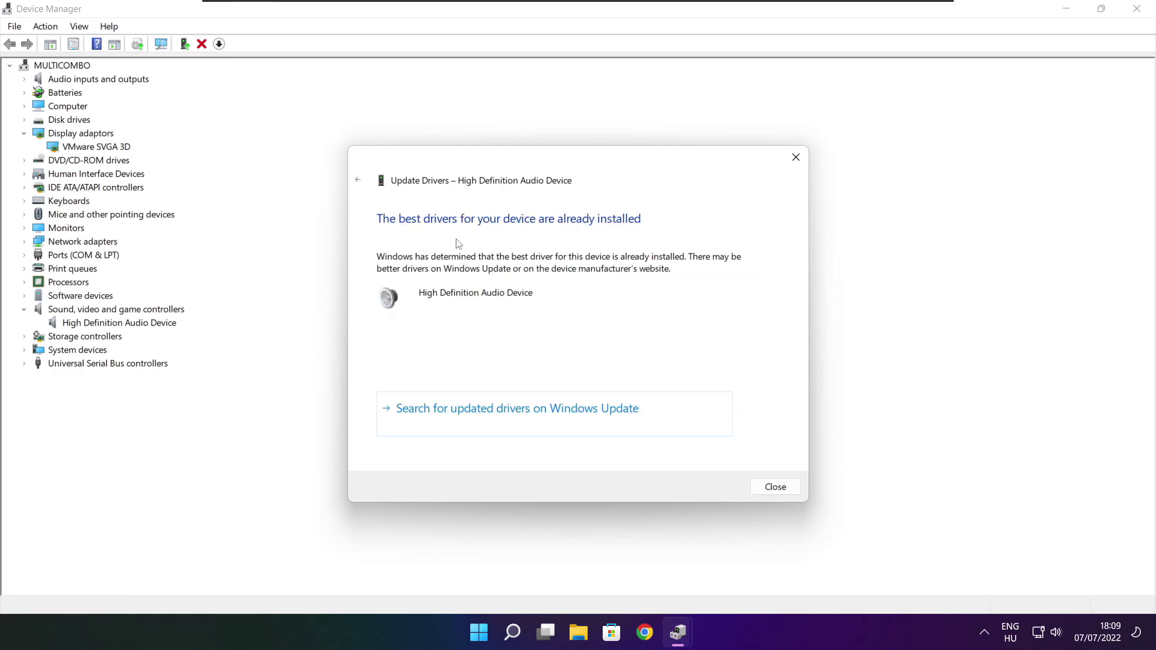
{"action": "left_click", "coordinate": [776, 489]}
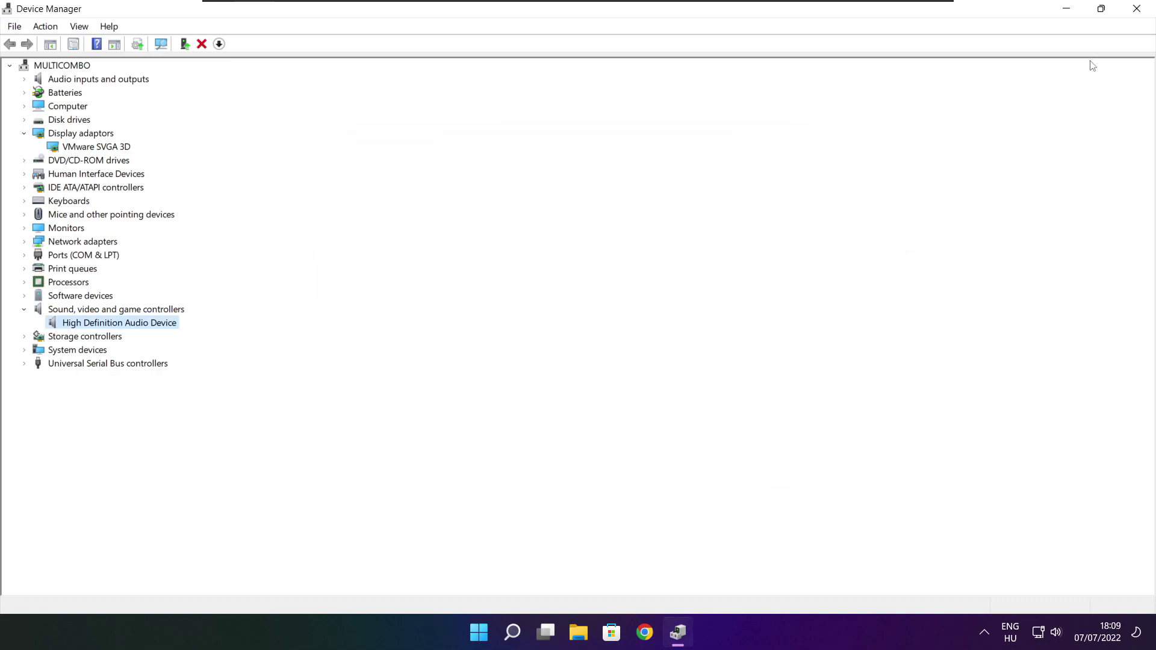
{"action": "left_click", "coordinate": [1136, 8]}
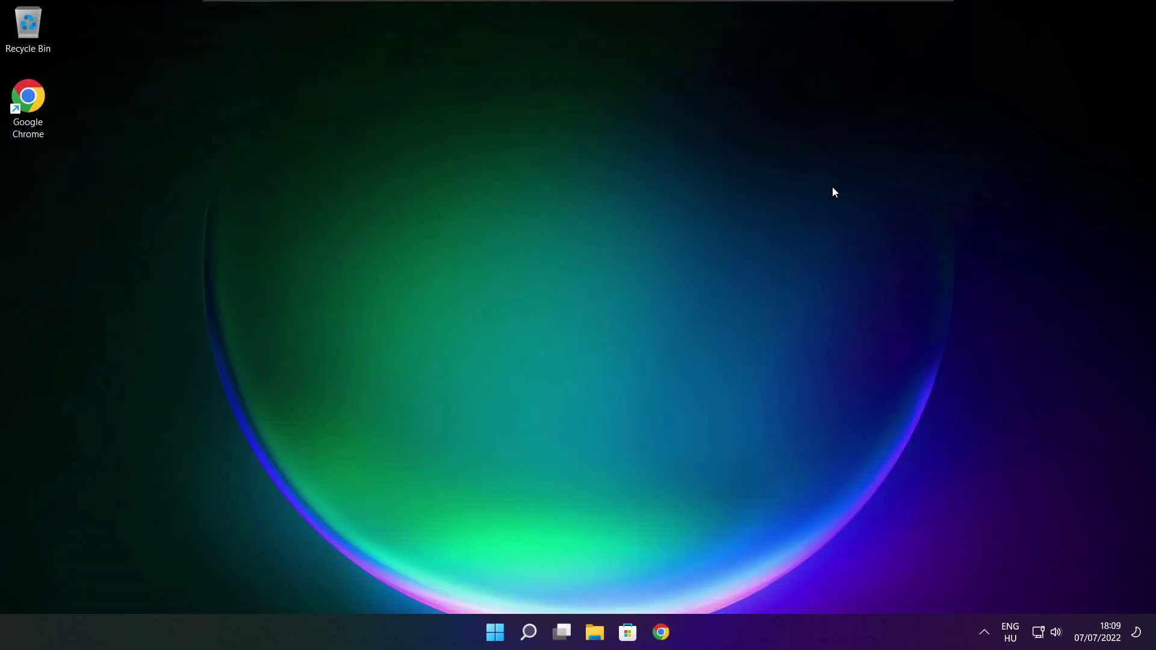
Step: Find "edit power plan" through Windows search, select the High performance plan in Power Options and close the window
{"action": "left_click", "coordinate": [531, 634]}
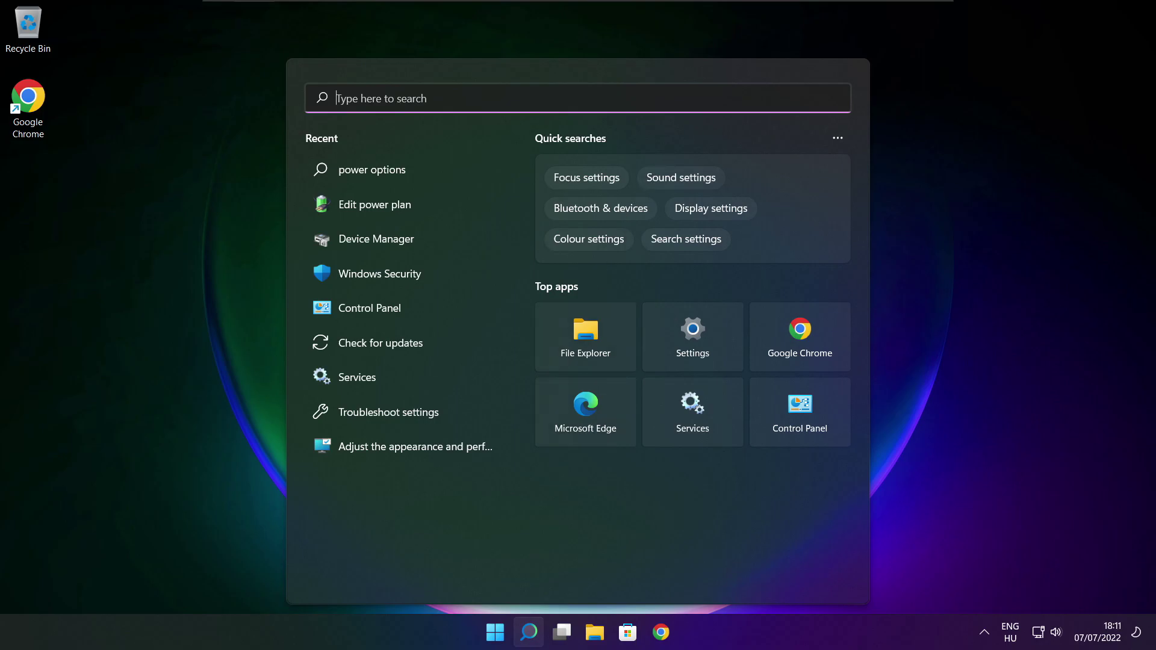
{"action": "type", "text": "edit"}
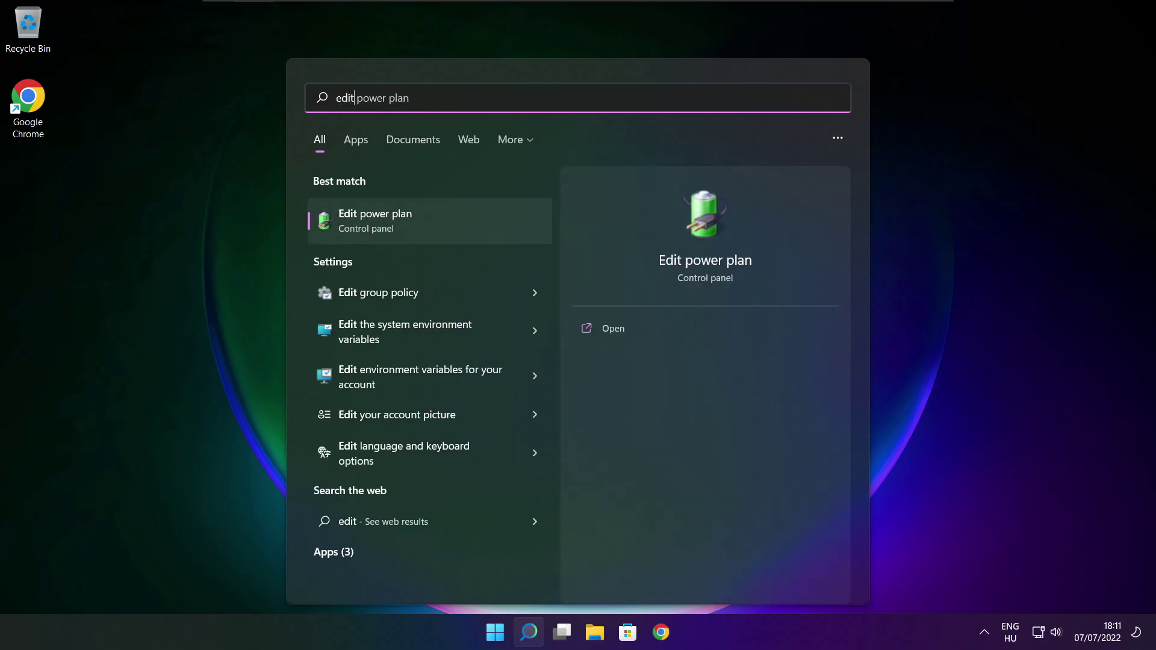
{"action": "type", "text": " power plan"}
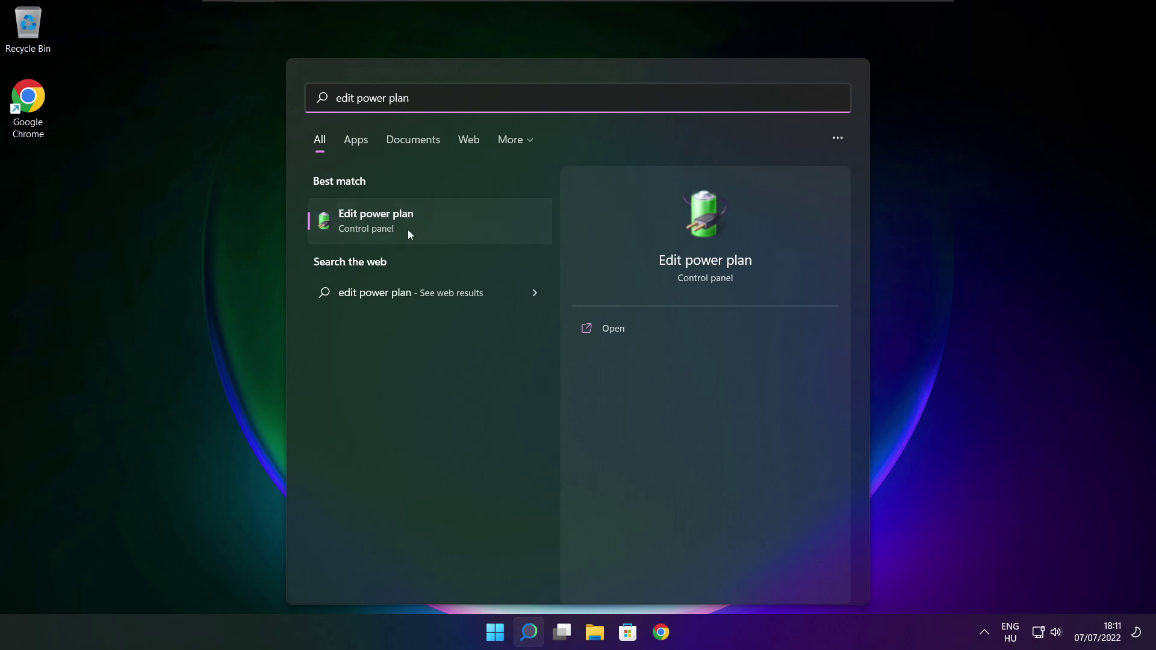
{"action": "left_click", "coordinate": [456, 224]}
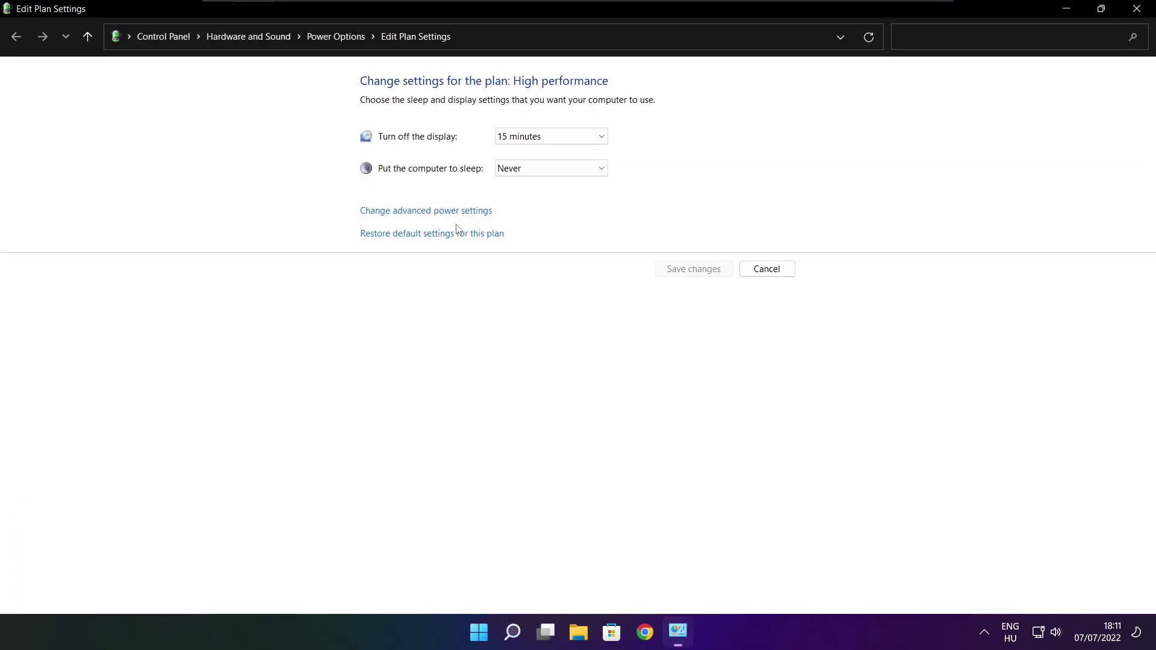
{"action": "left_click", "coordinate": [344, 44]}
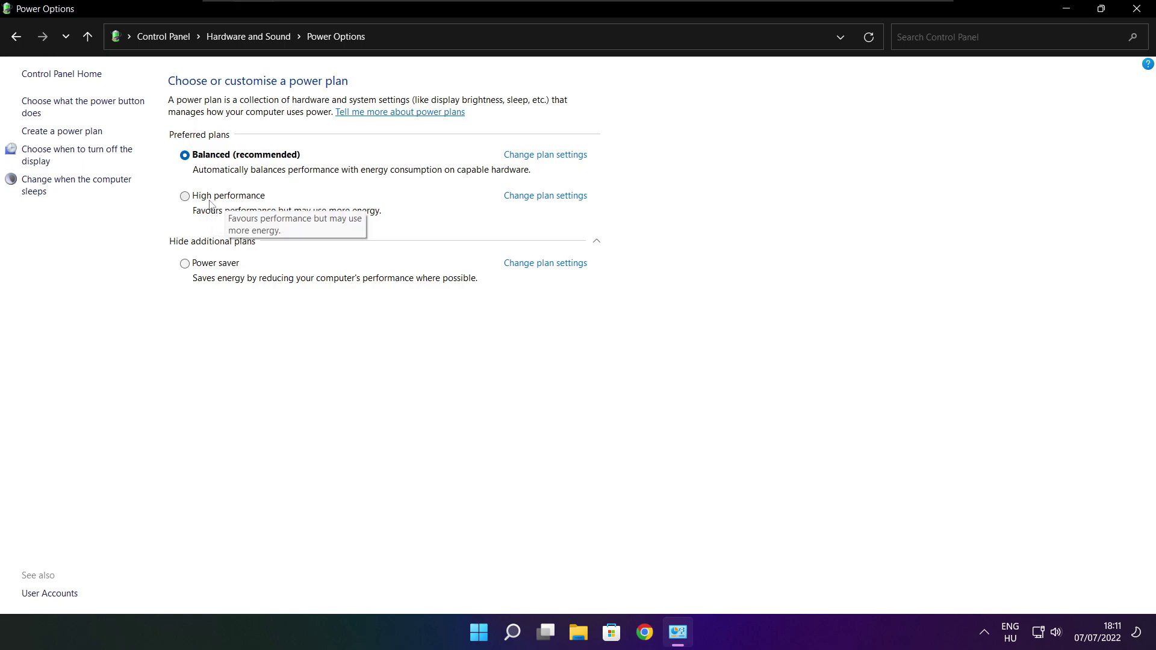
{"action": "left_click", "coordinate": [241, 200]}
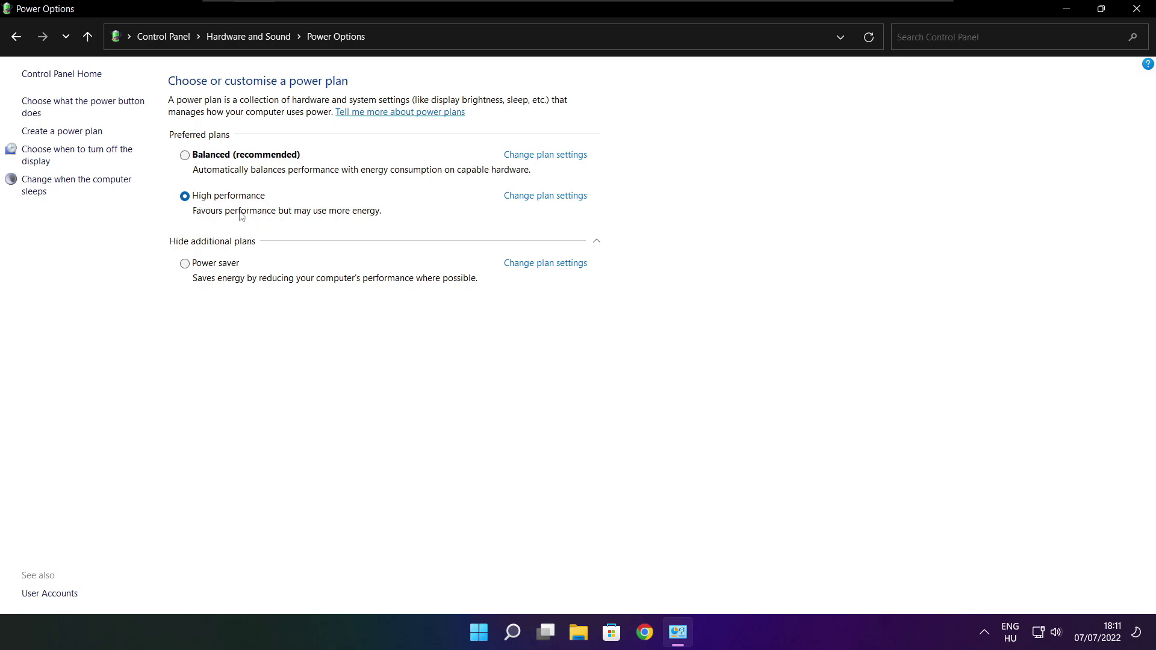
{"action": "left_click", "coordinate": [1141, 8]}
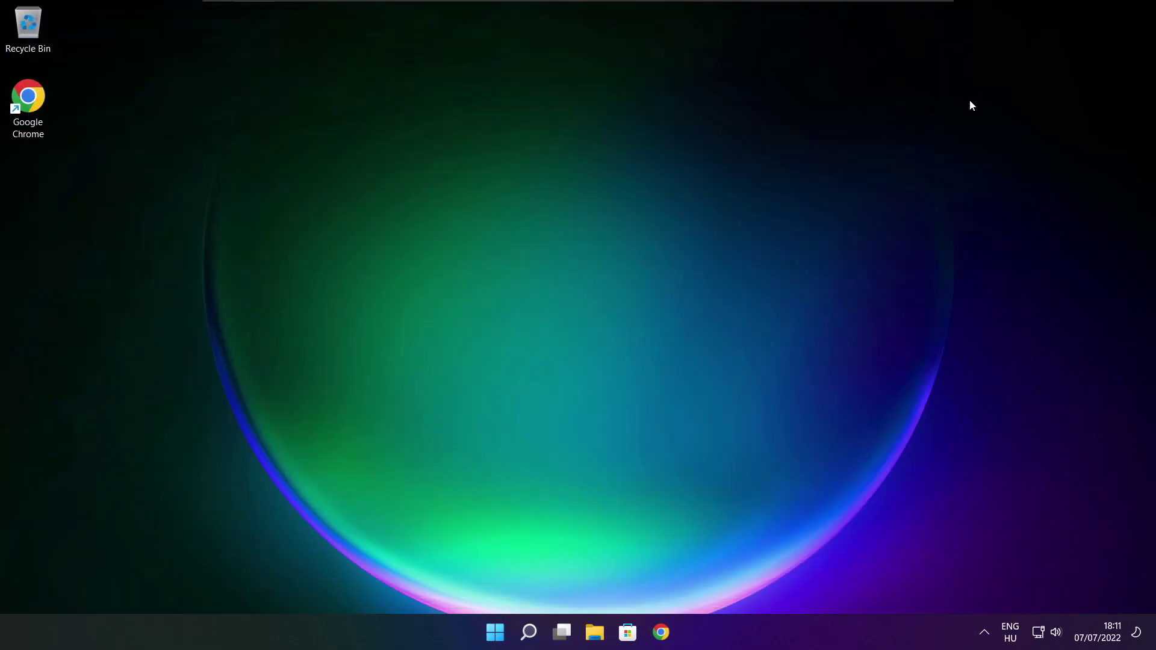
Step: Search Windows for "game mode" and open the Game Mode settings to check the Game Mode switch
{"action": "left_click", "coordinate": [532, 637]}
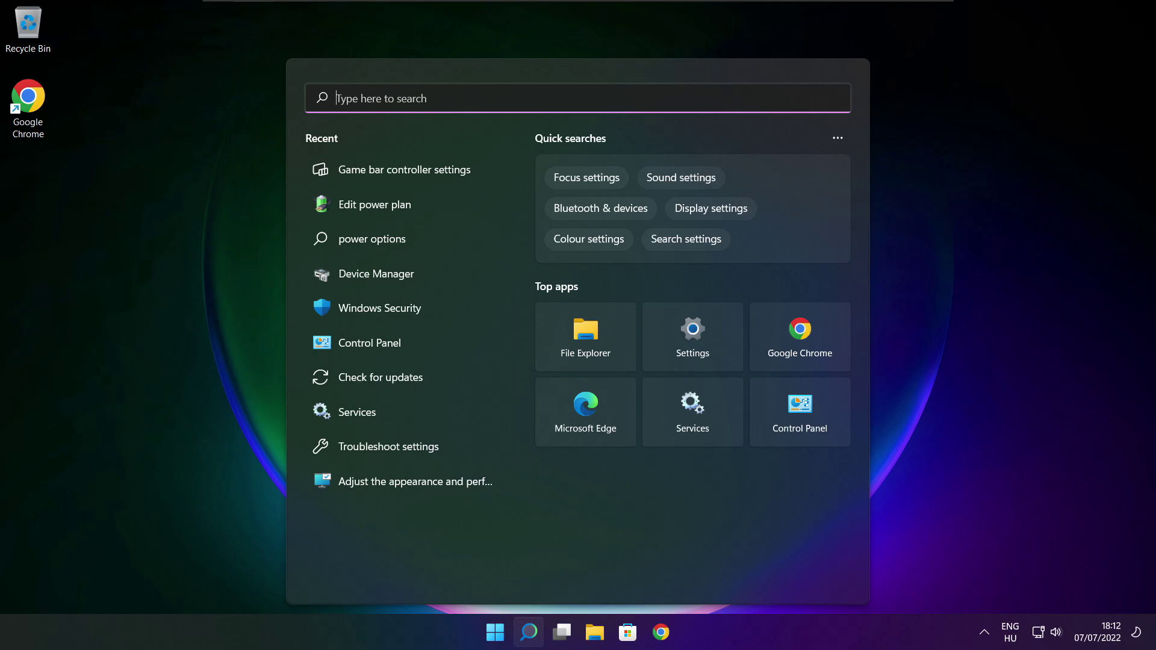
{"action": "type", "text": "game mo"}
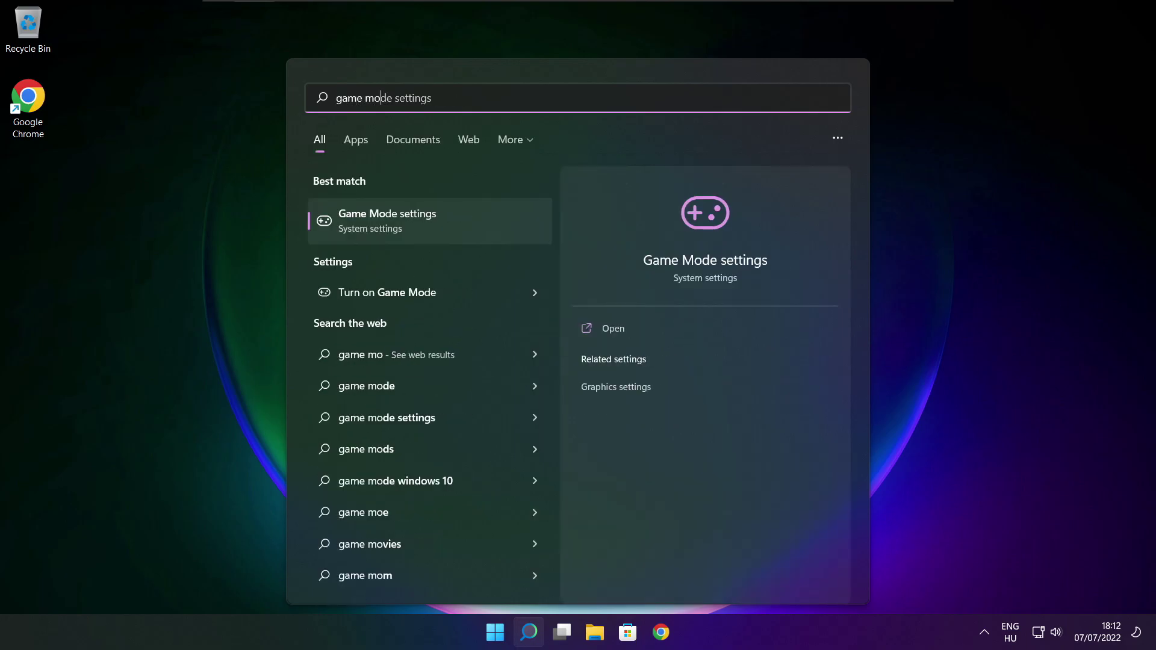
{"action": "type", "text": "de"}
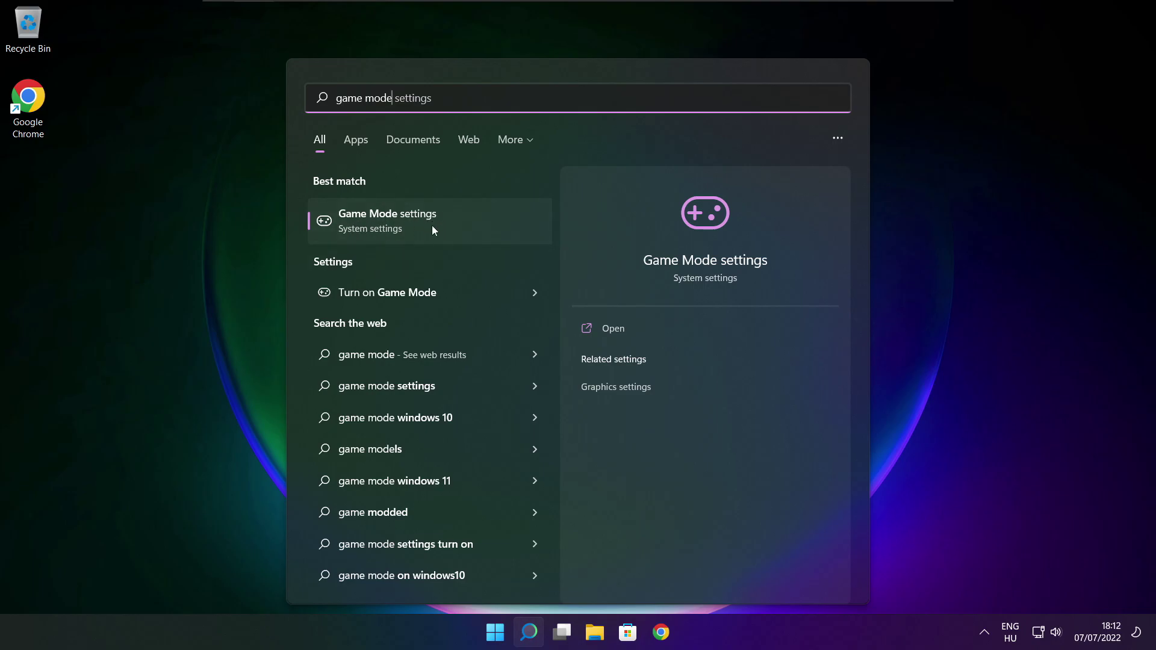
{"action": "left_click", "coordinate": [458, 223]}
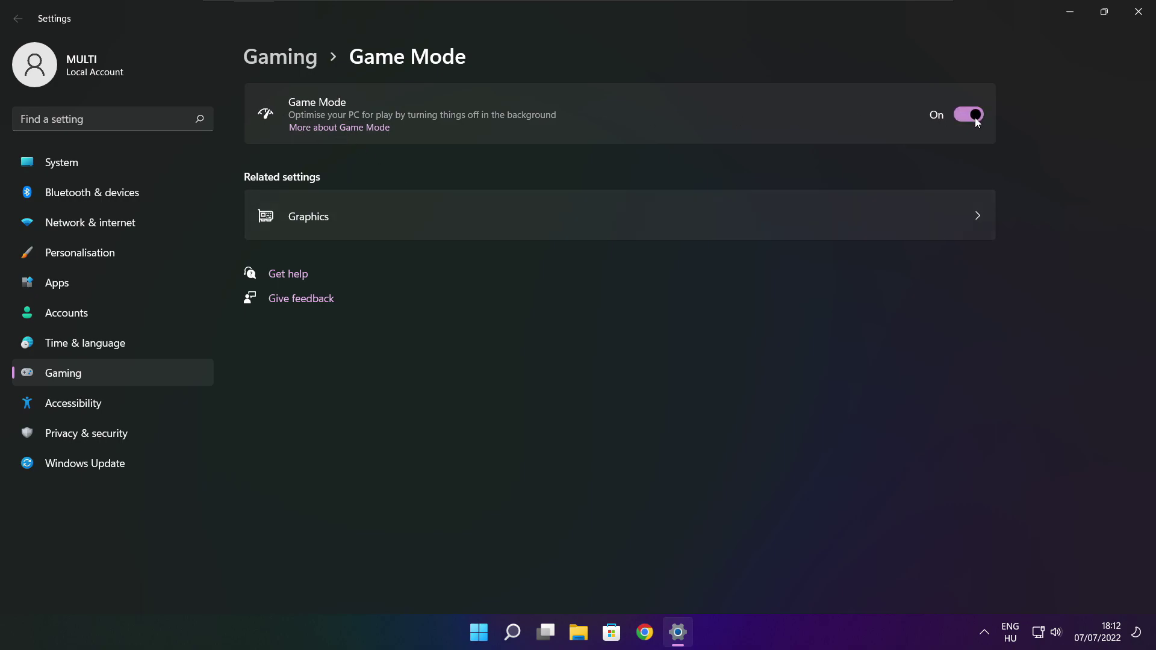
Step: Open the Xbox Game Bar page of the Gaming settings to check its controller button switch, and close Settings
{"action": "left_click", "coordinate": [286, 65]}
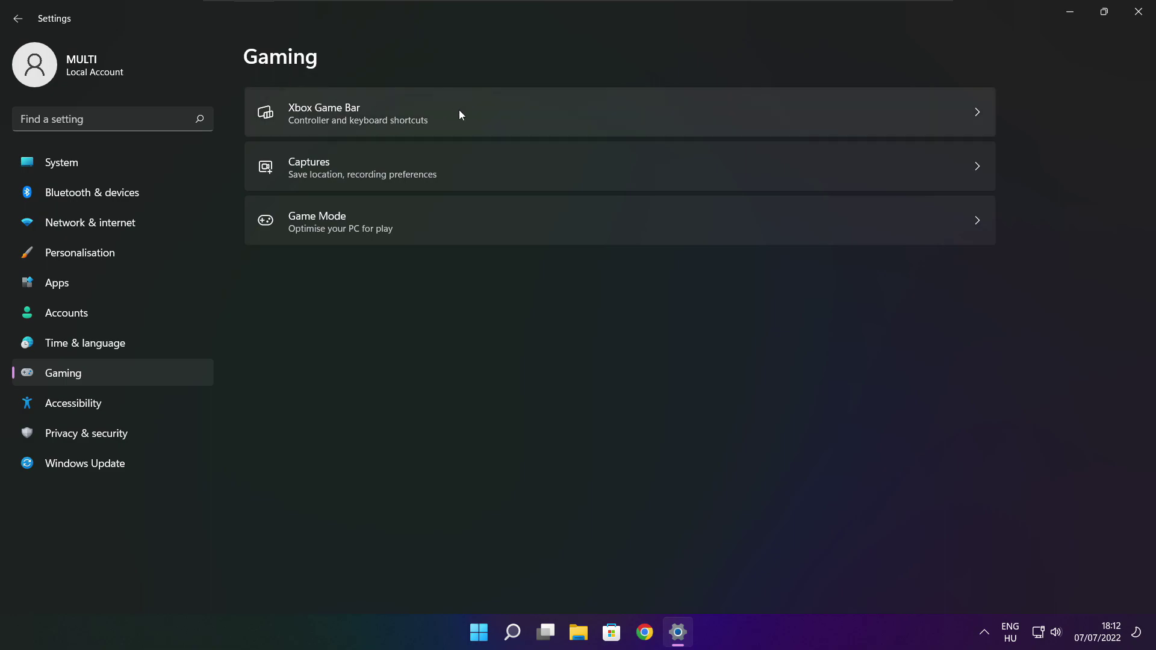
{"action": "left_click", "coordinate": [471, 123]}
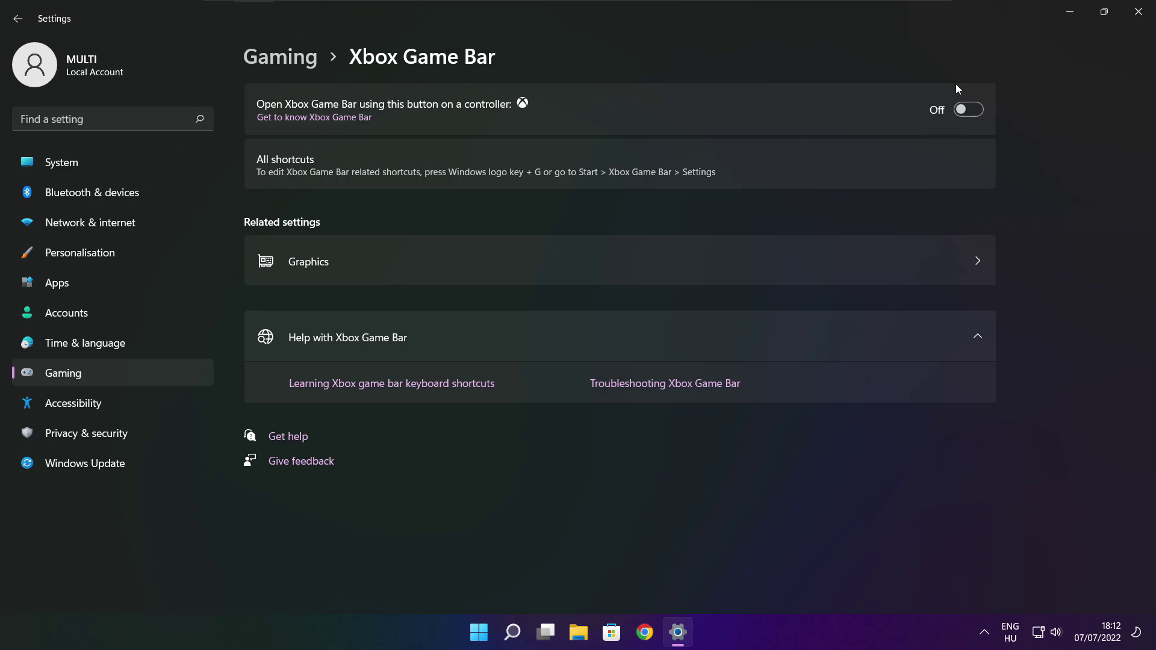
{"action": "left_click", "coordinate": [1139, 19]}
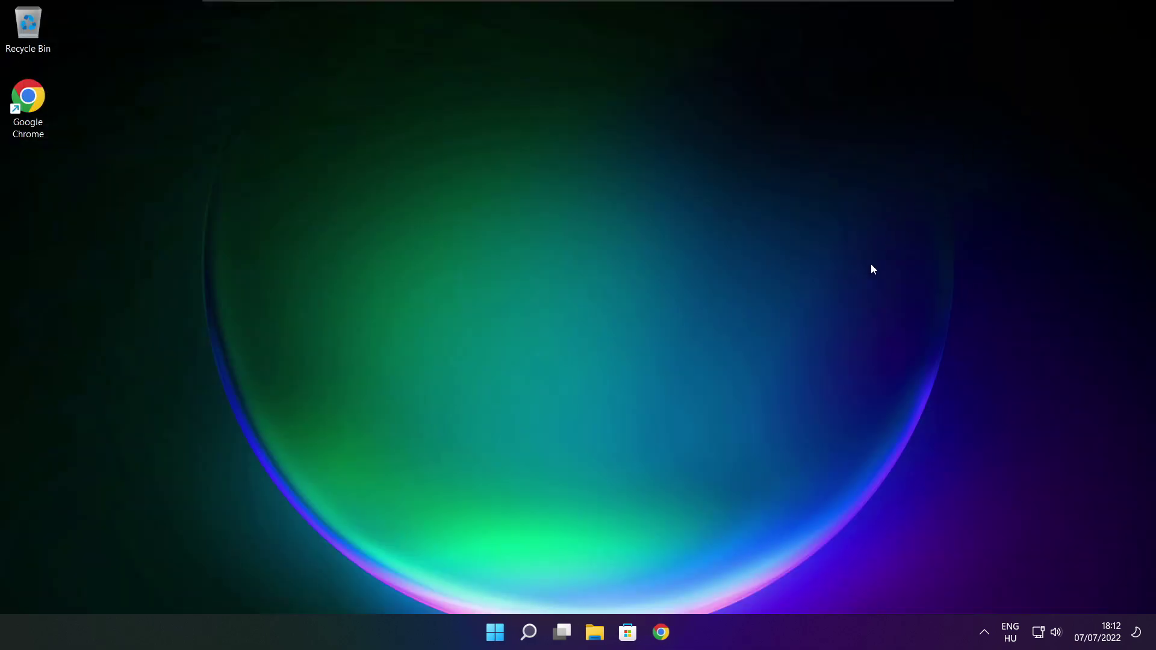
Step: Open Task Manager's list of startup apps and disable Cortana and Microsoft Edge
{"action": "right_click", "coordinate": [498, 633]}
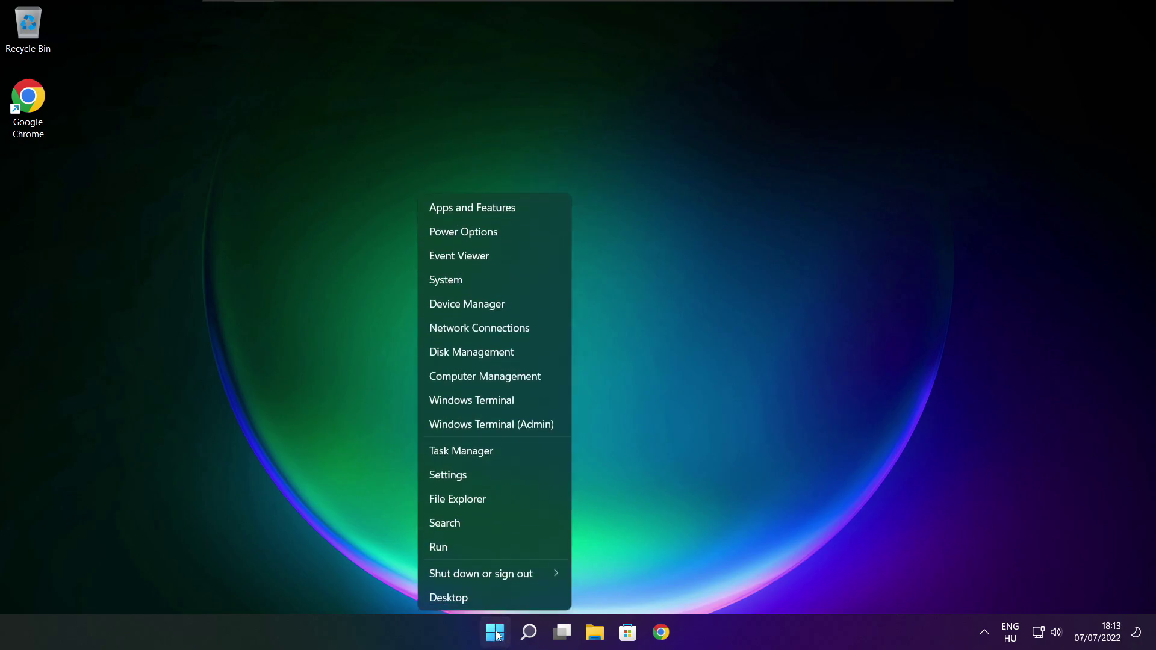
{"action": "left_click", "coordinate": [498, 451]}
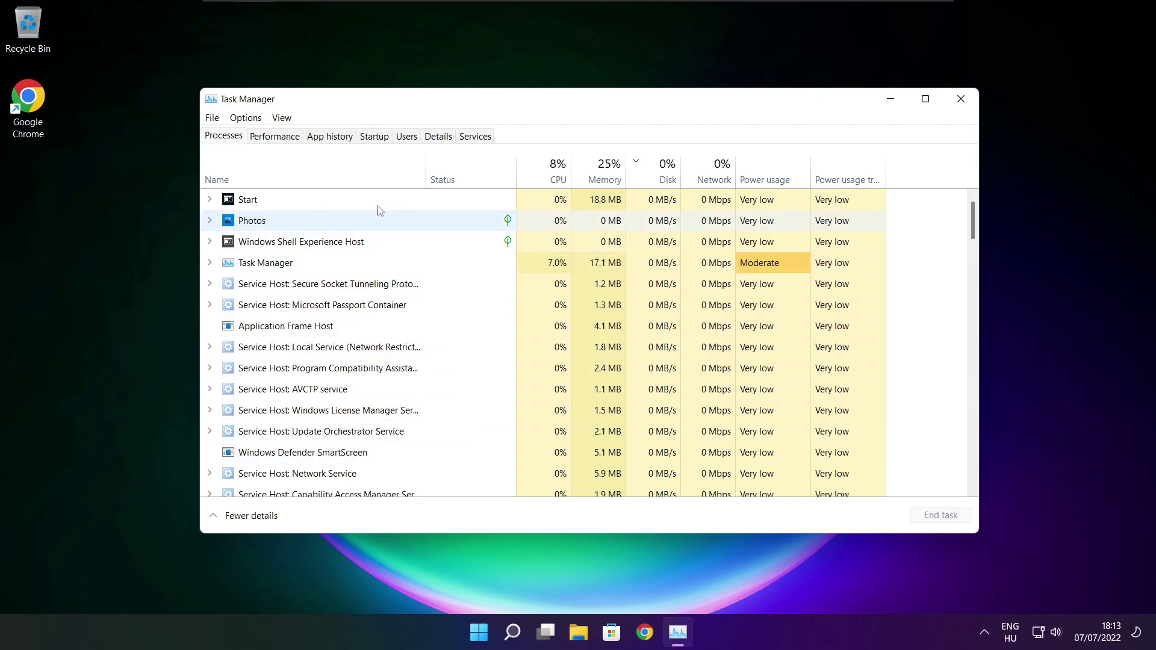
{"action": "left_click", "coordinate": [376, 137]}
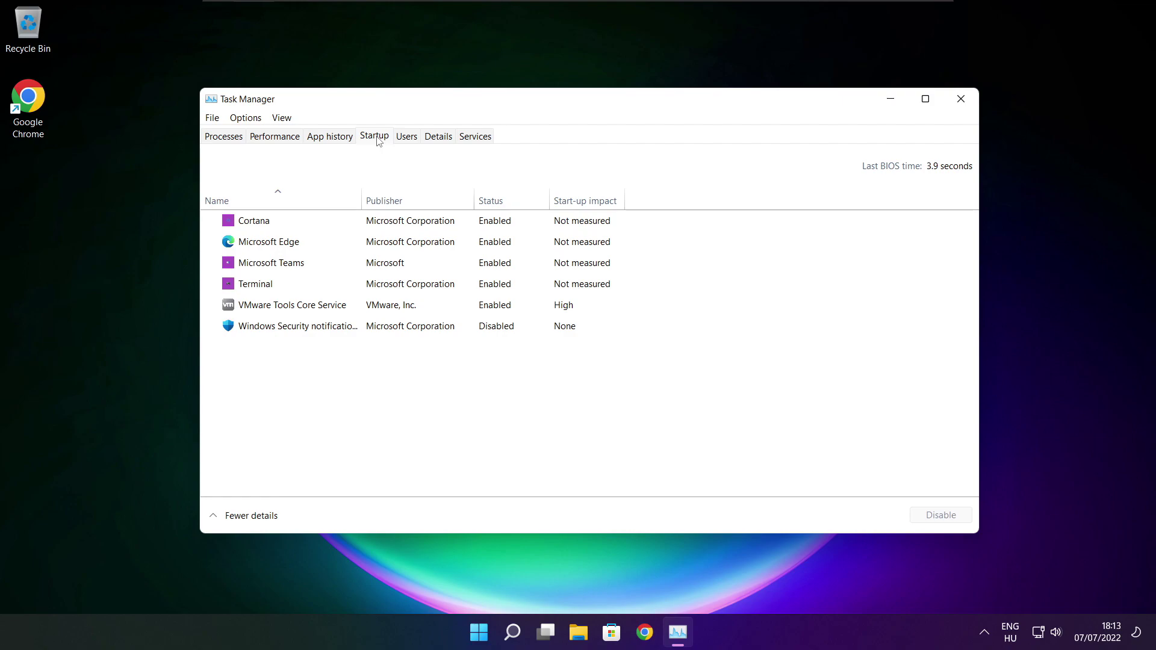
{"action": "left_click", "coordinate": [443, 226]}
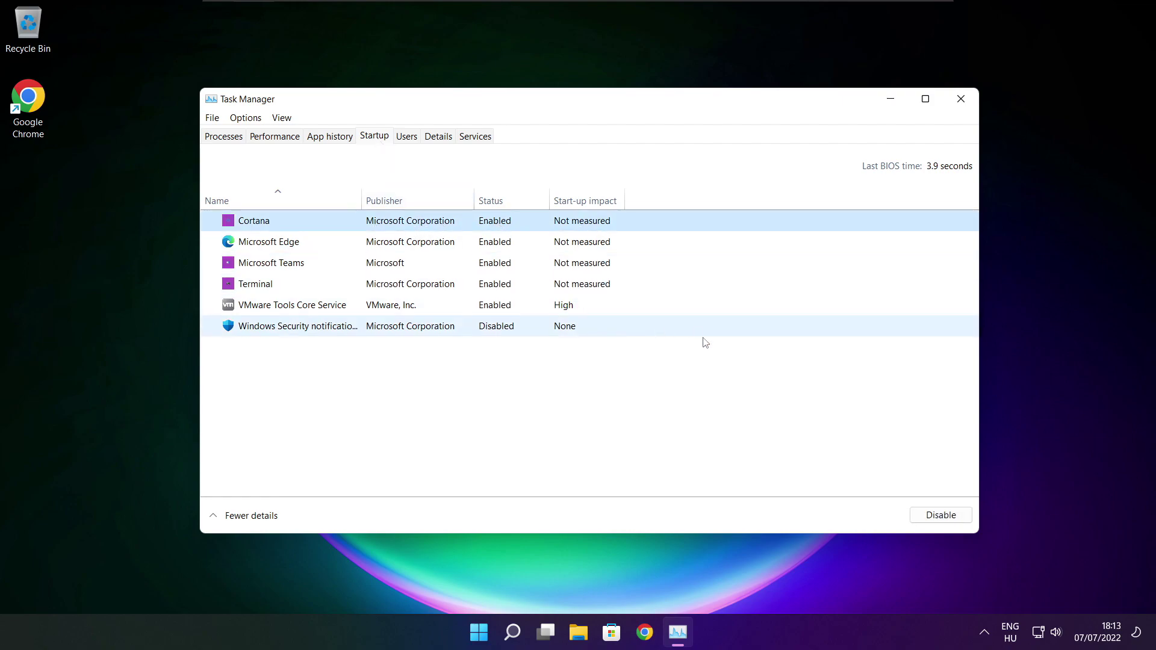
{"action": "left_click", "coordinate": [942, 522]}
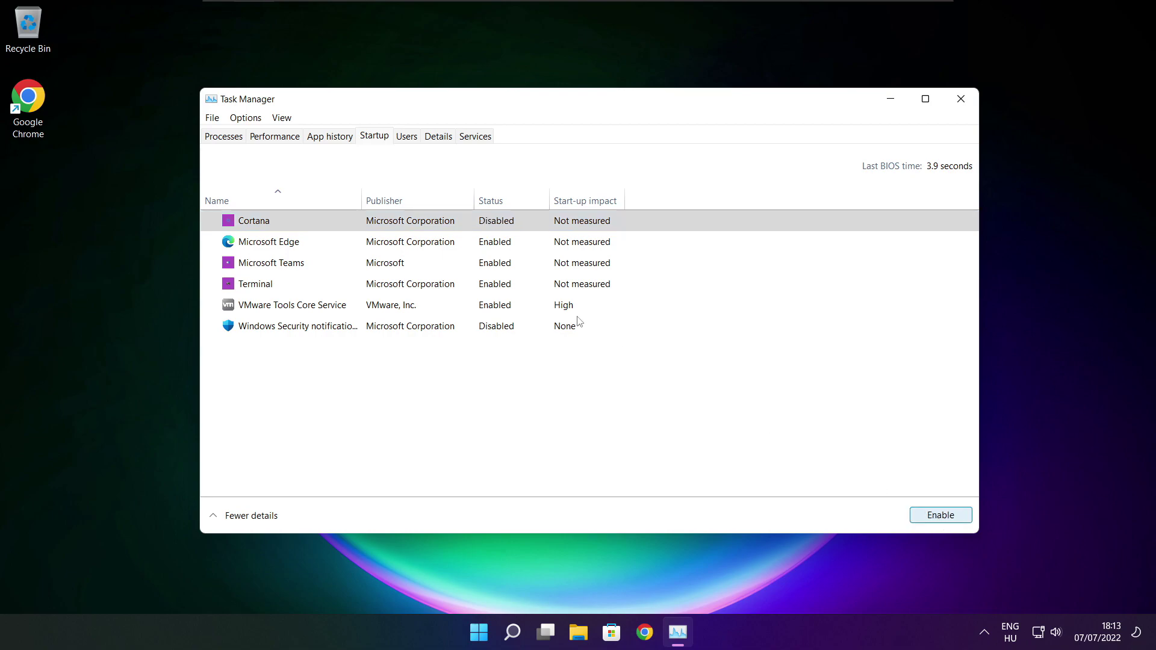
{"action": "left_click", "coordinate": [359, 248]}
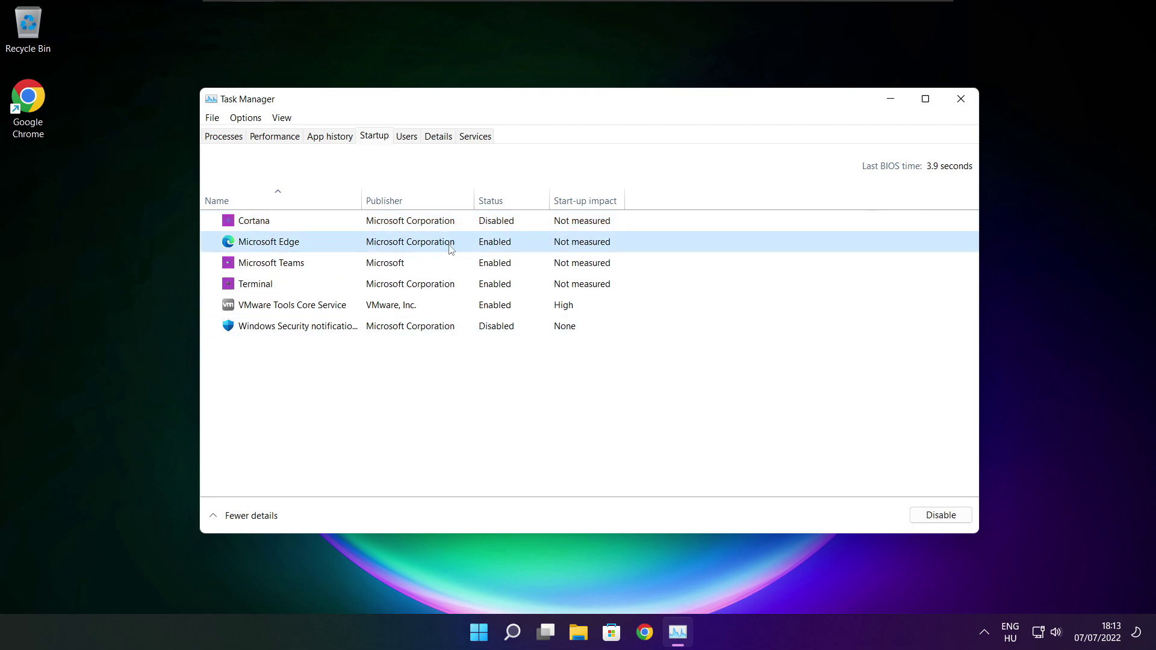
{"action": "left_click", "coordinate": [939, 515]}
Step: Disable Microsoft Teams and Terminal as startup apps, and close Task Manager
{"action": "left_click", "coordinate": [511, 265]}
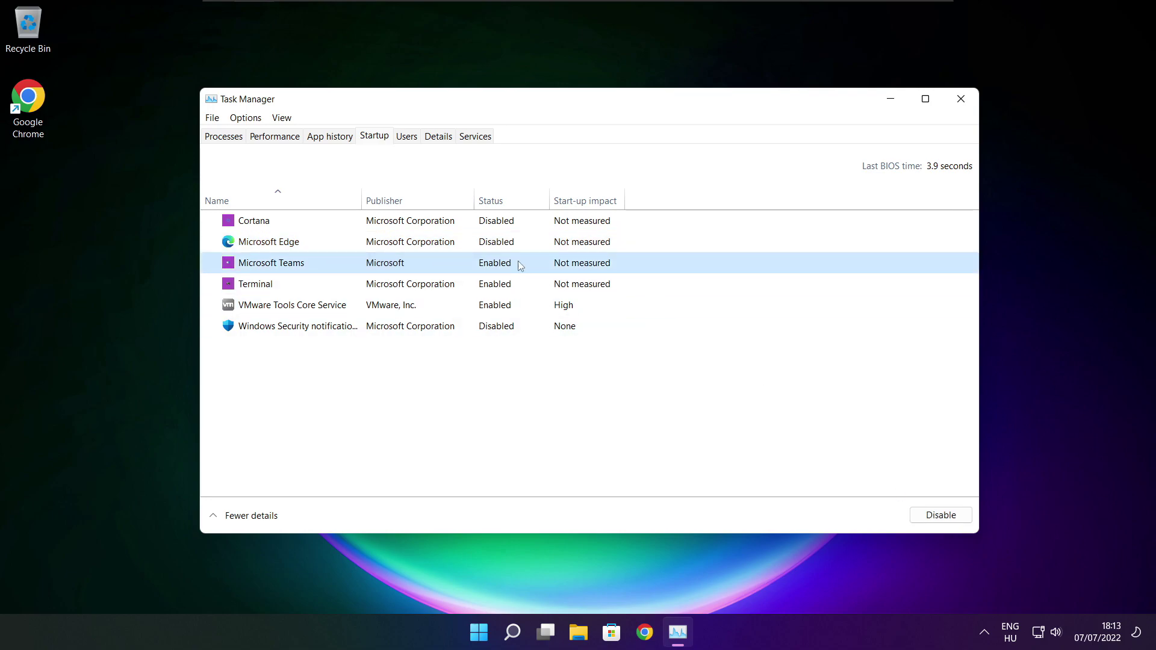
{"action": "left_click", "coordinate": [962, 516]}
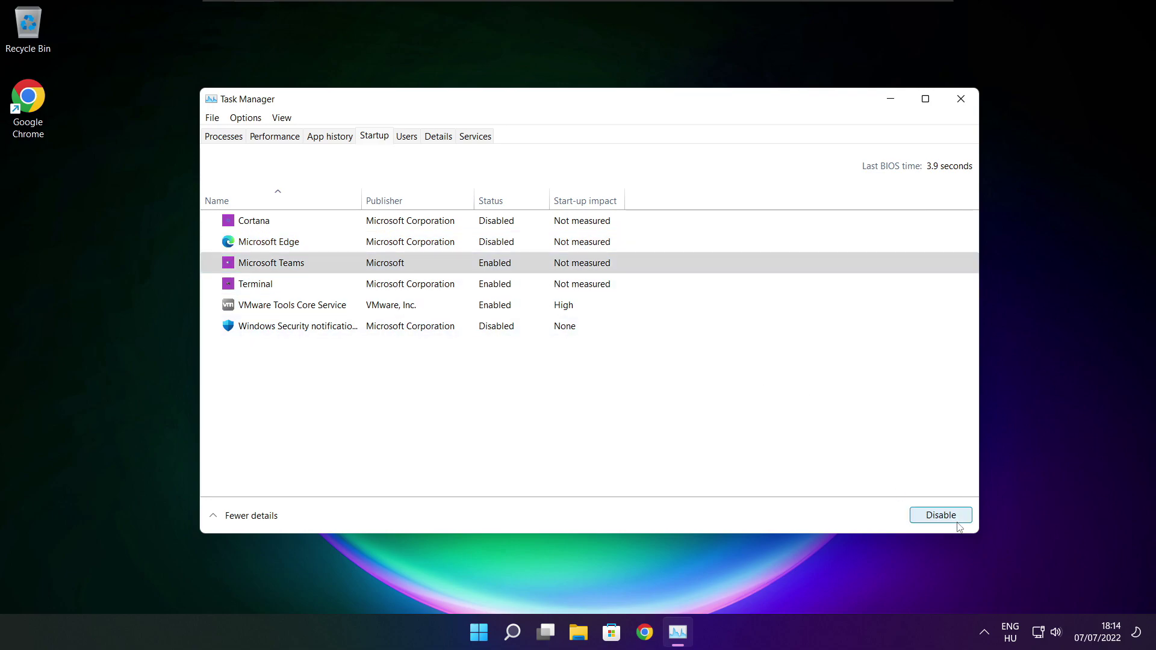
{"action": "left_click", "coordinate": [437, 288]}
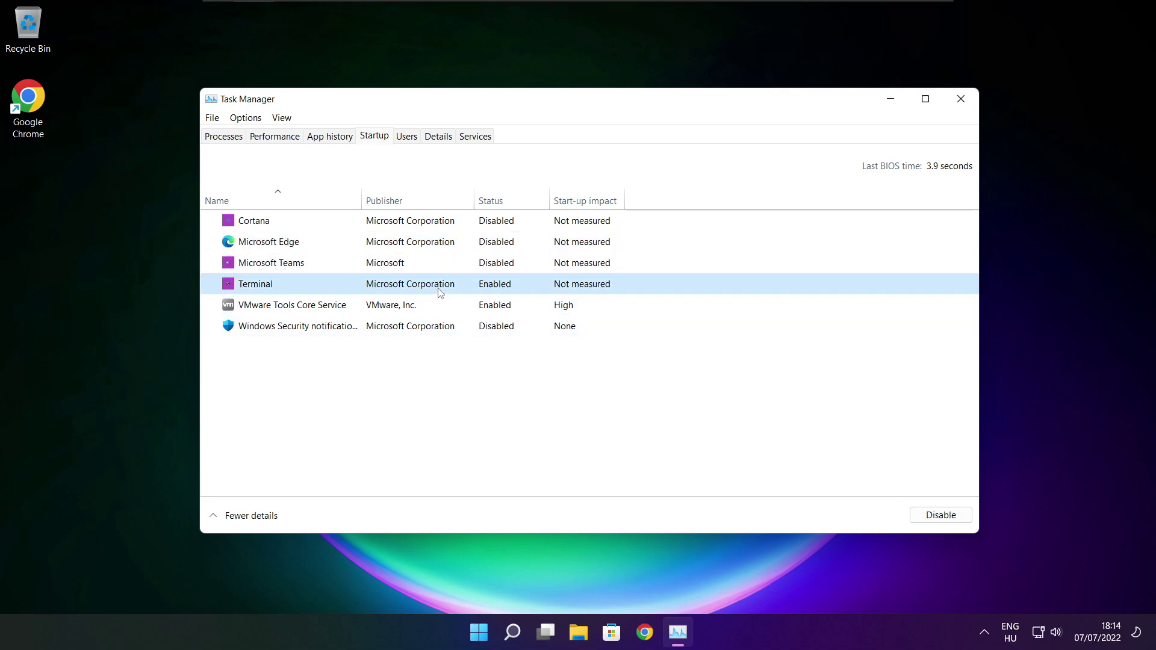
{"action": "left_click", "coordinate": [956, 517]}
{"action": "left_click", "coordinate": [539, 286]}
{"action": "left_click", "coordinate": [961, 99]}
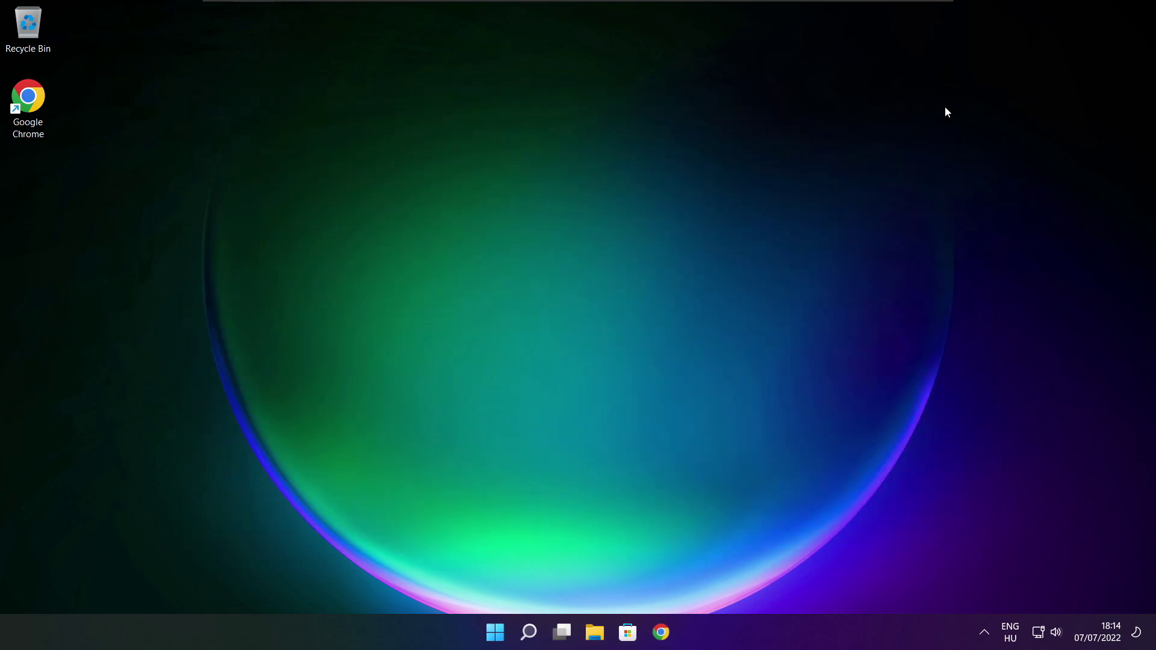
Step: Search Windows for "optimise" and open Defragment and Optimise Drives
{"action": "left_click", "coordinate": [530, 640]}
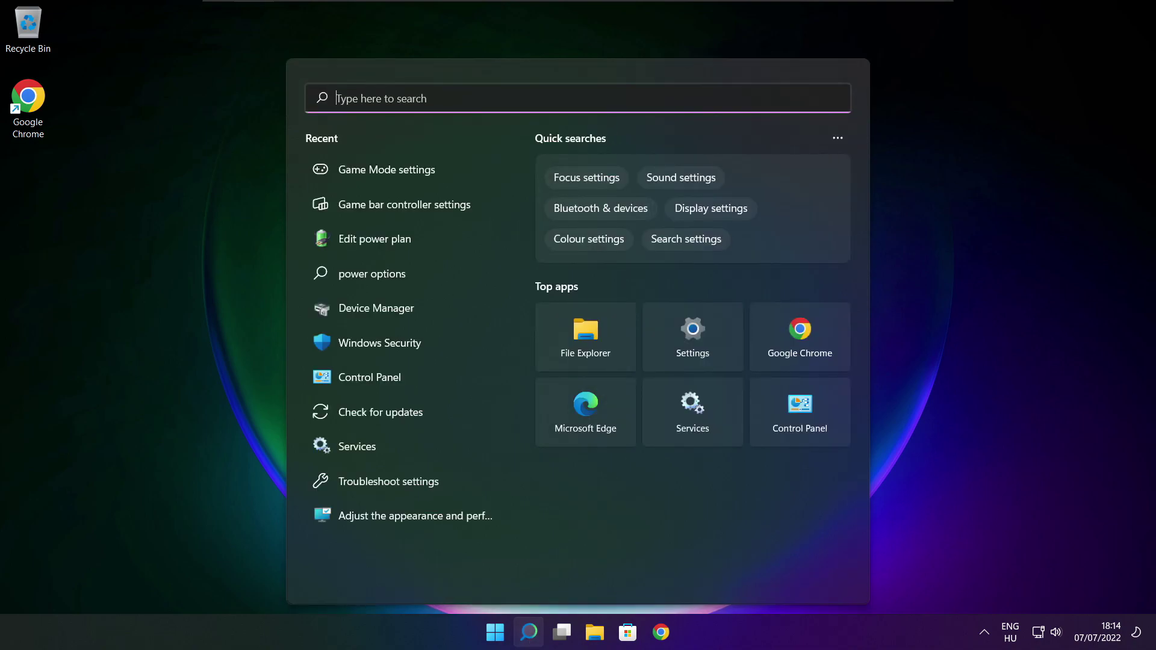
{"action": "type", "text": "optimi"}
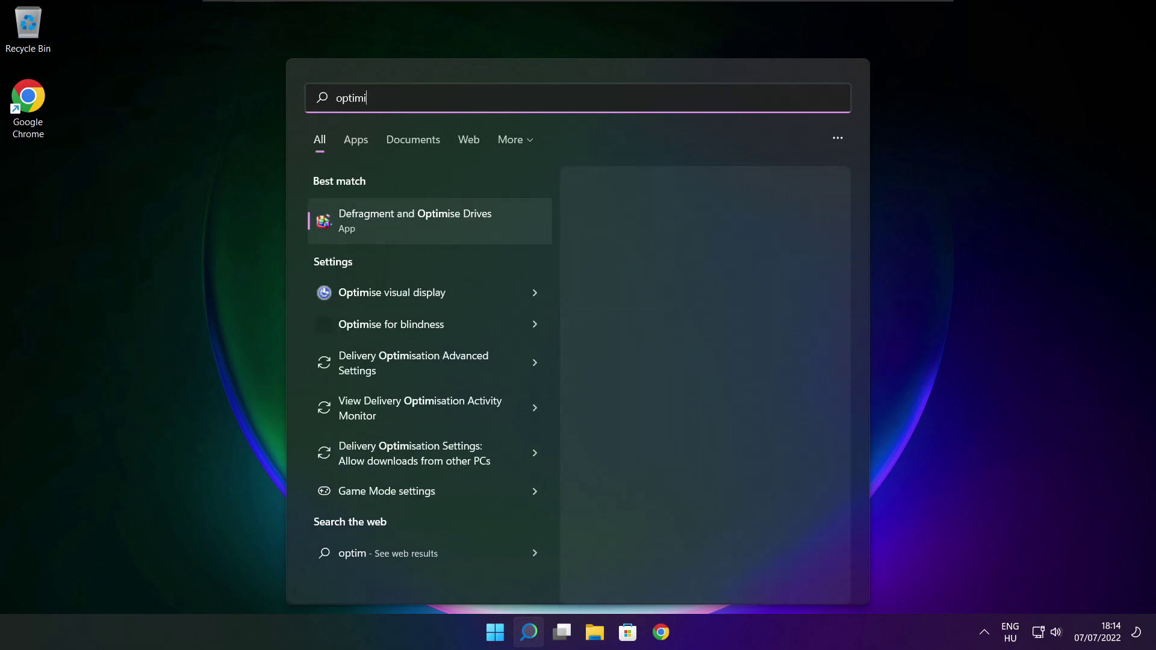
{"action": "type", "text": "se"}
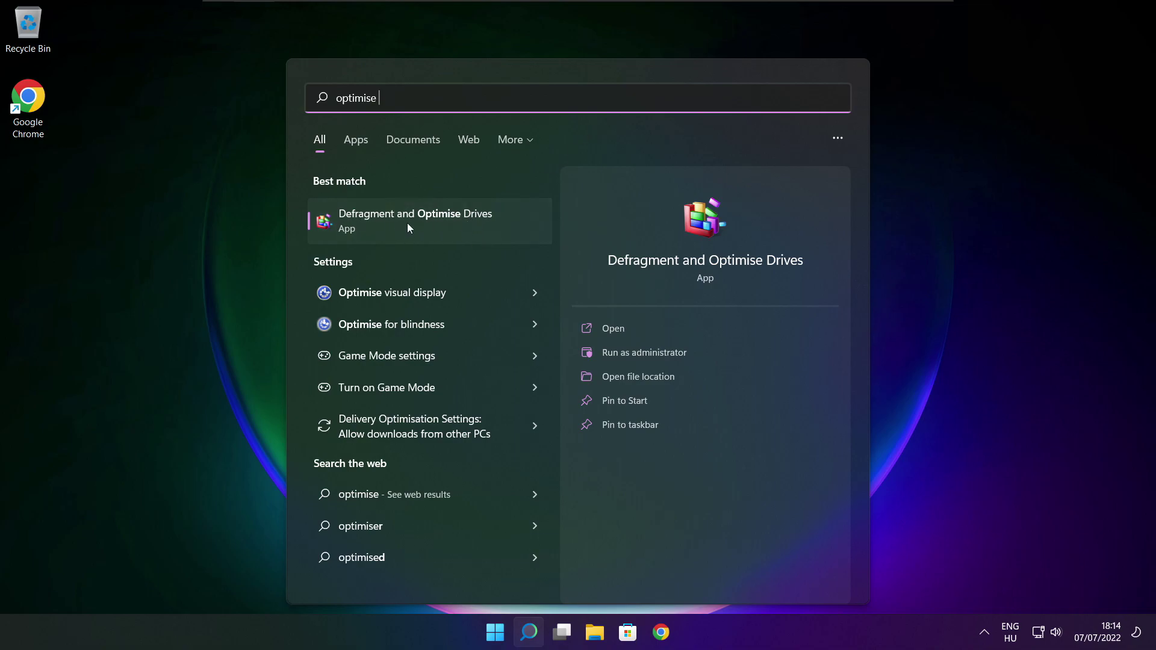
{"action": "left_click", "coordinate": [443, 218]}
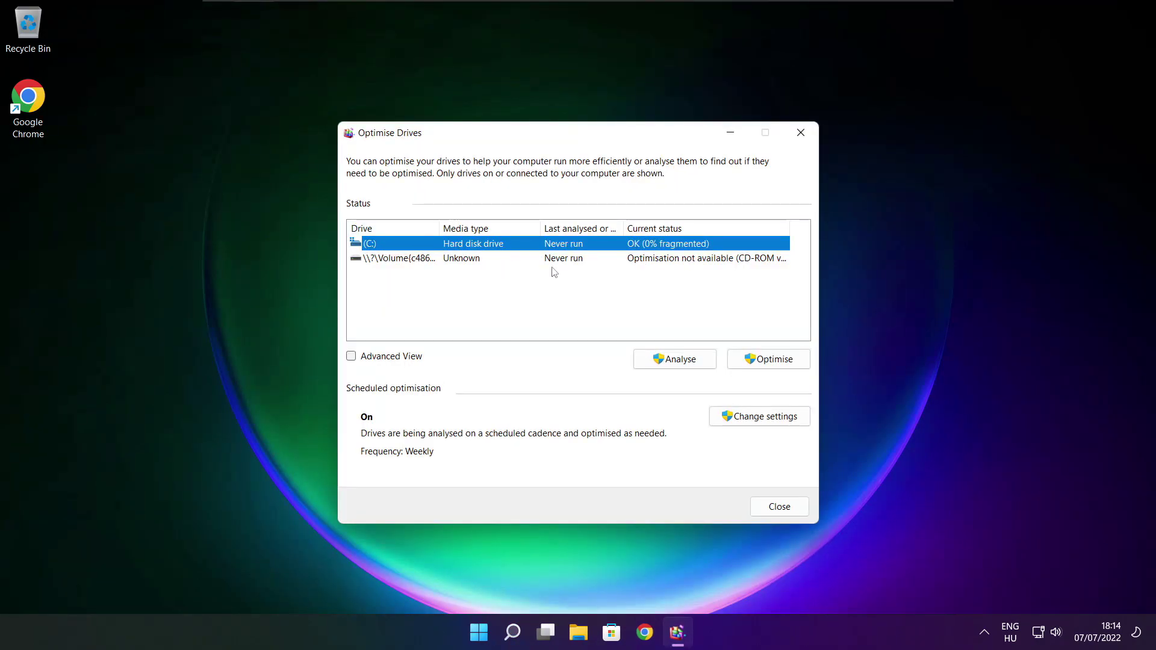
Step: Analyse and optimise the C: drive, and close the Optimise Drives window
{"action": "left_click", "coordinate": [666, 359]}
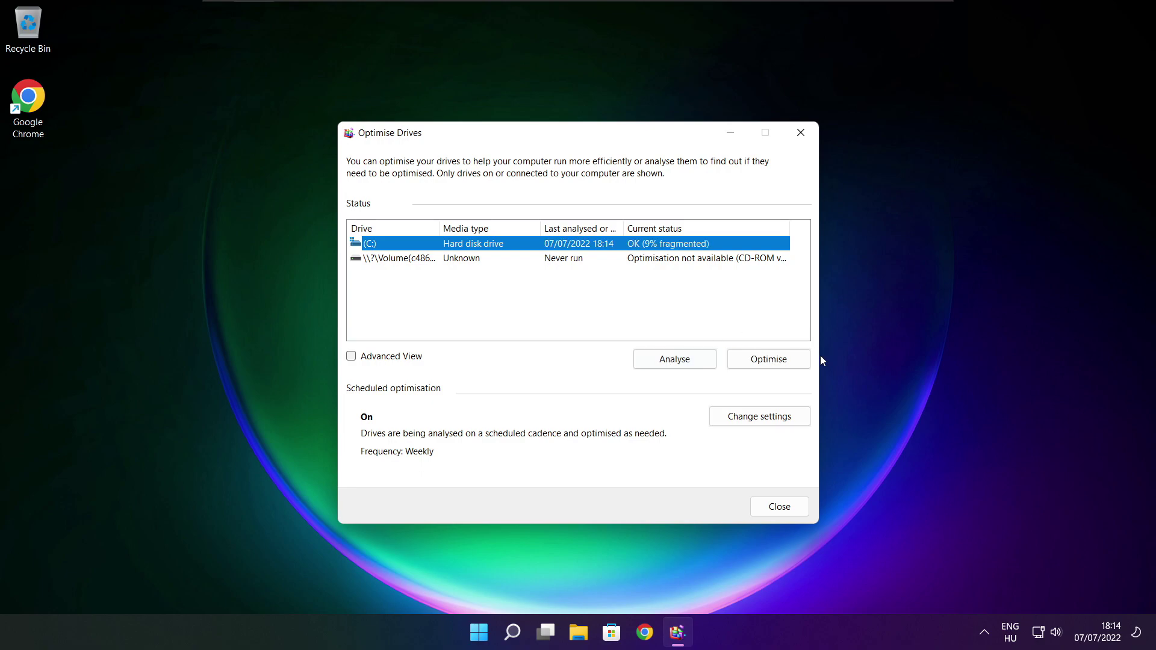
{"action": "left_click", "coordinate": [774, 365]}
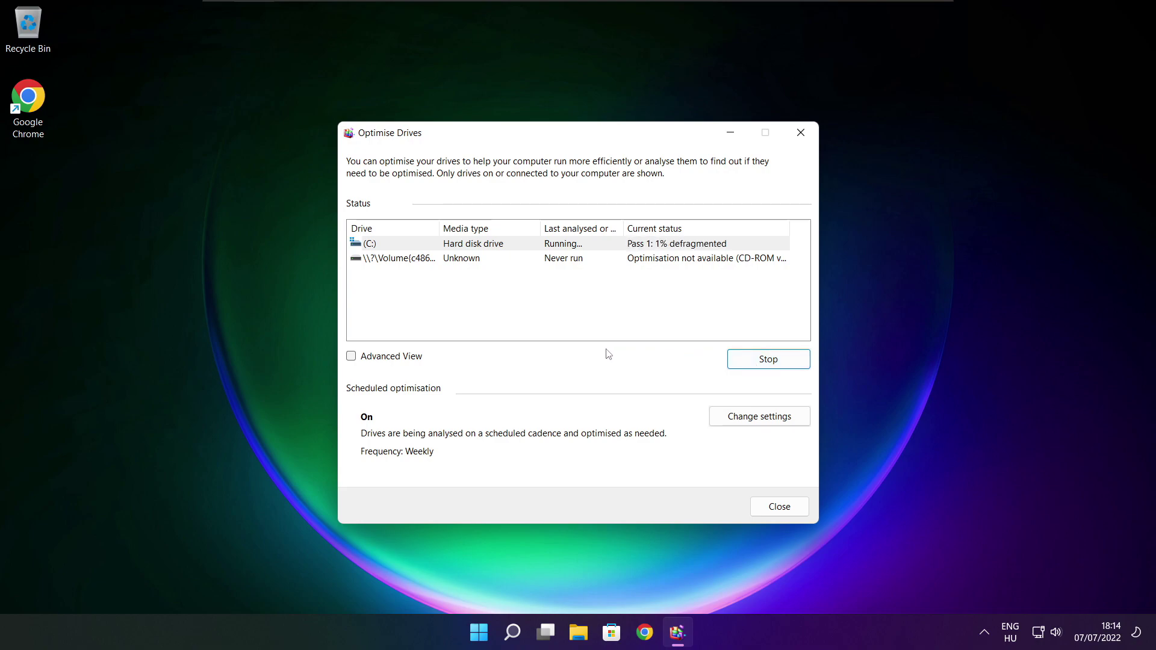
{"action": "key", "text": "alt+F4"}
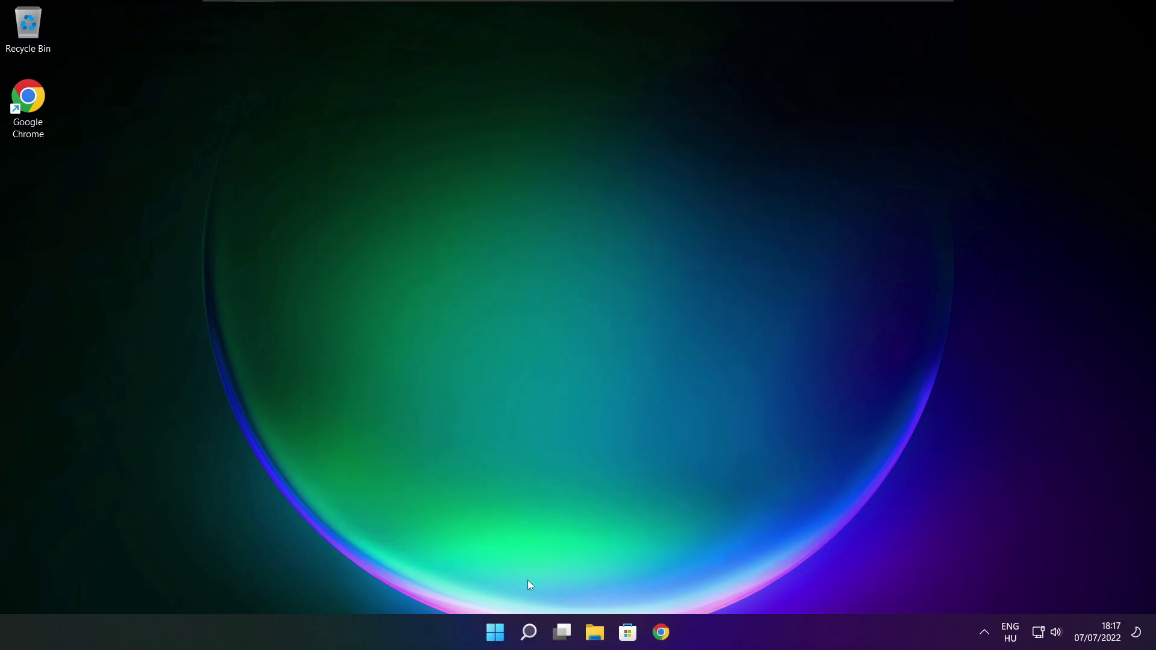
Step: Find the Windows Update settings by searching for "updates", run a check for updates and close Settings
{"action": "left_click", "coordinate": [530, 632]}
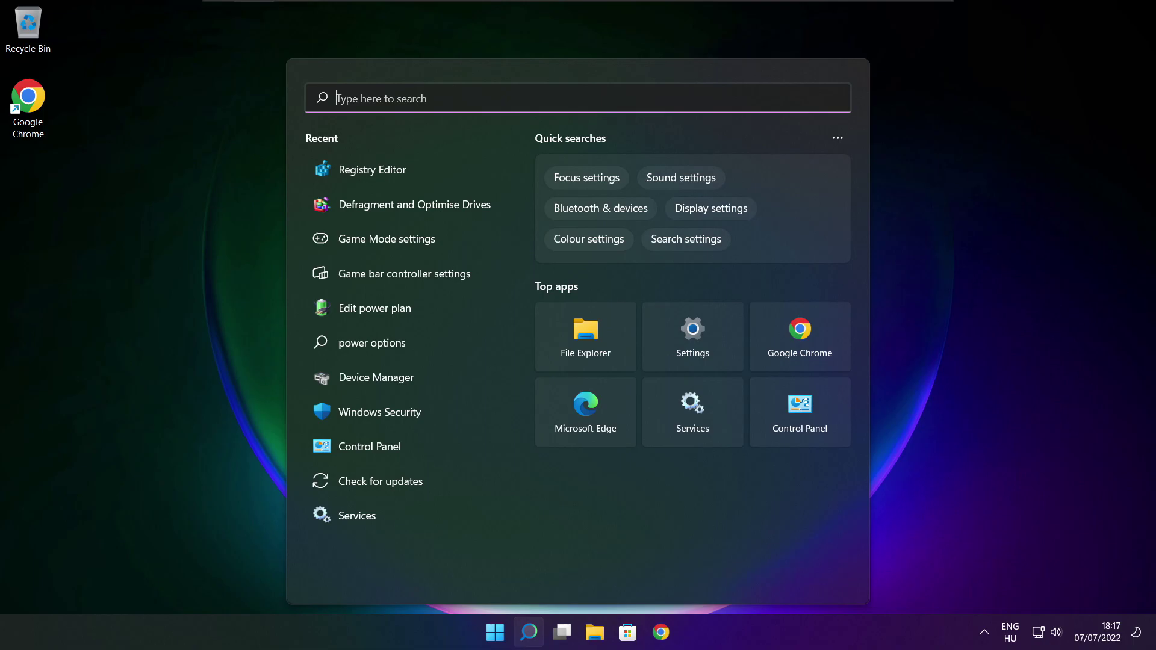
{"action": "type", "text": "updates"}
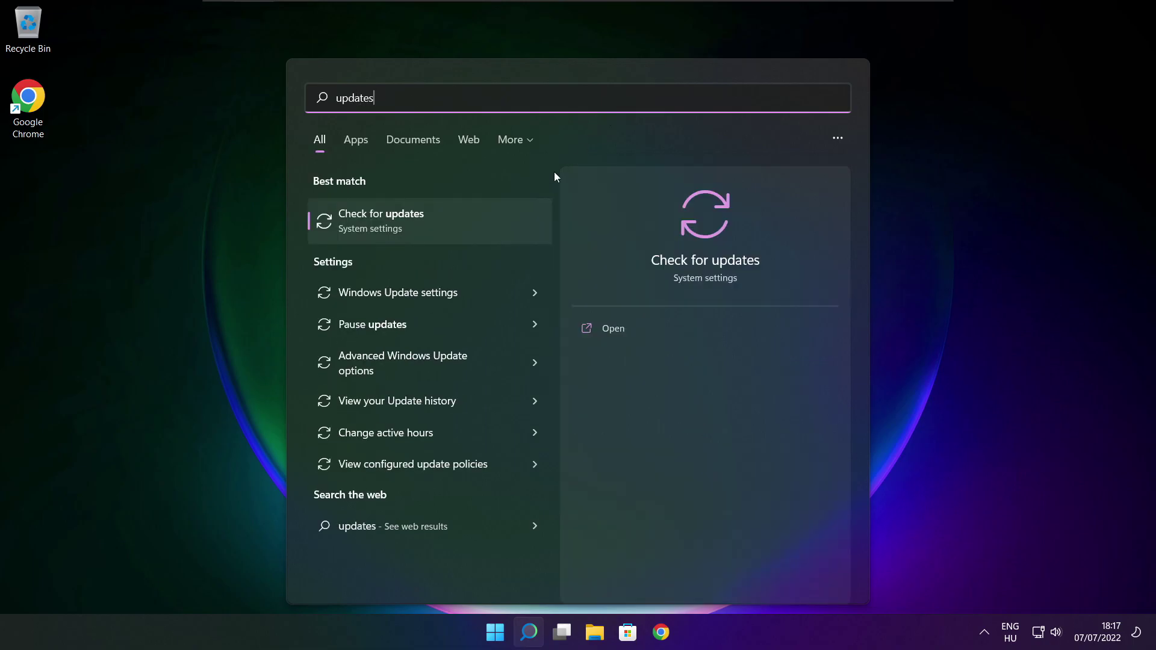
{"action": "left_click", "coordinate": [420, 224]}
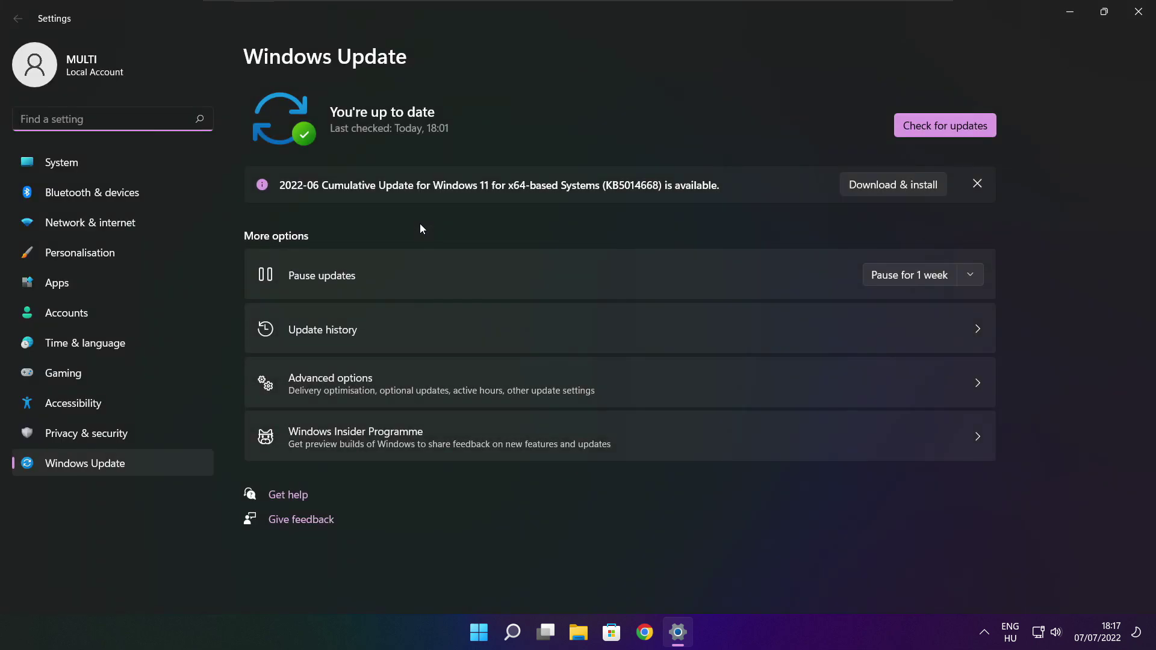
{"action": "left_click", "coordinate": [946, 126]}
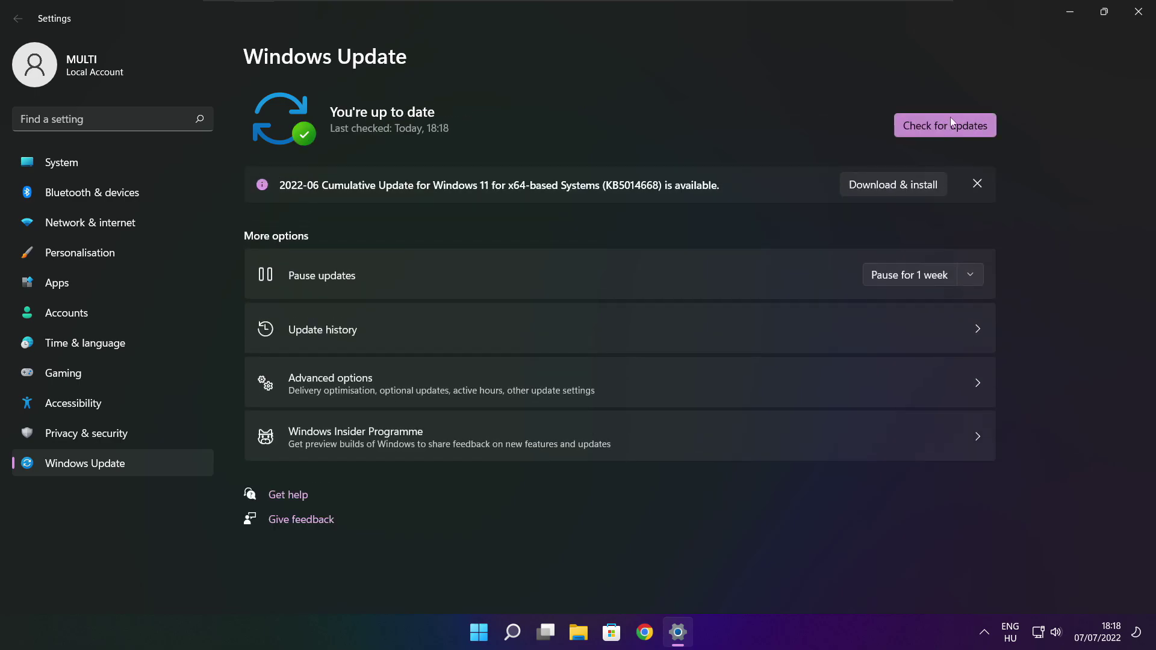
{"action": "left_click", "coordinate": [1138, 14]}
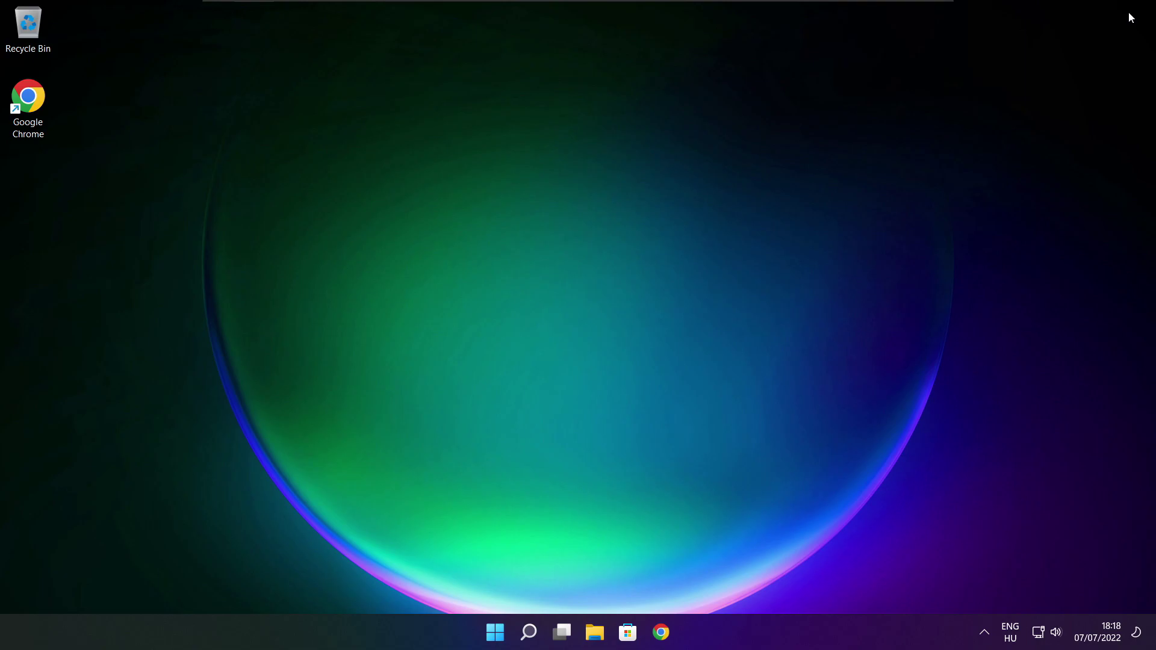
Step: Search Windows for "regedit", open Registry Editor and move its window towards the middle of the desktop
{"action": "left_click", "coordinate": [529, 634]}
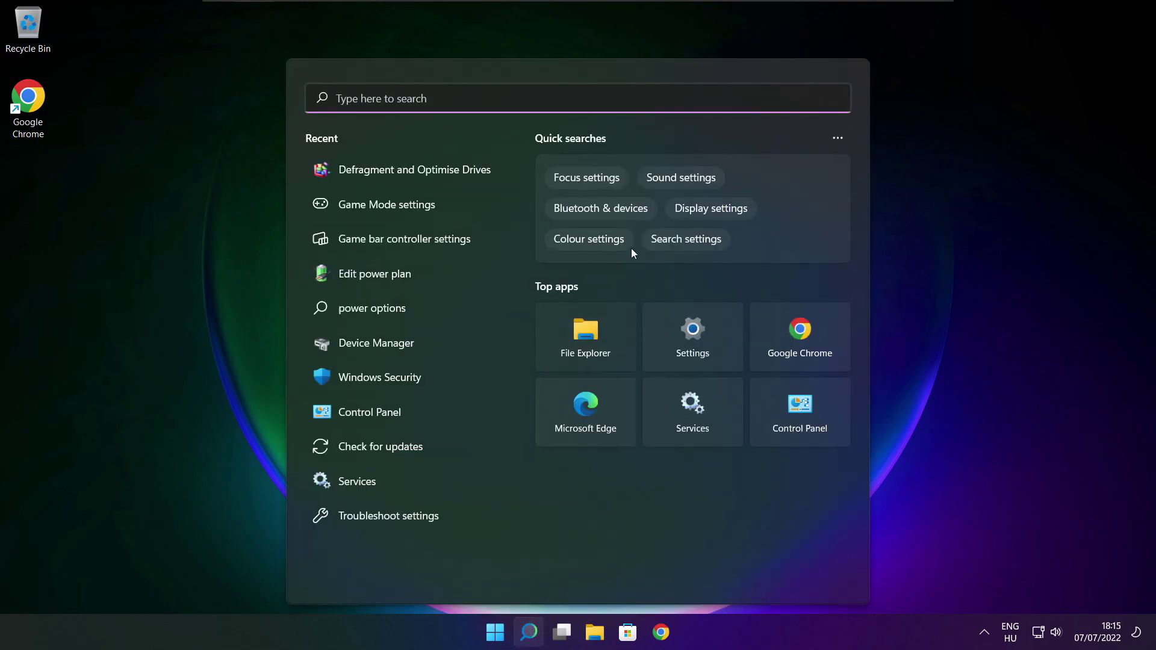
{"action": "type", "text": "regedit"}
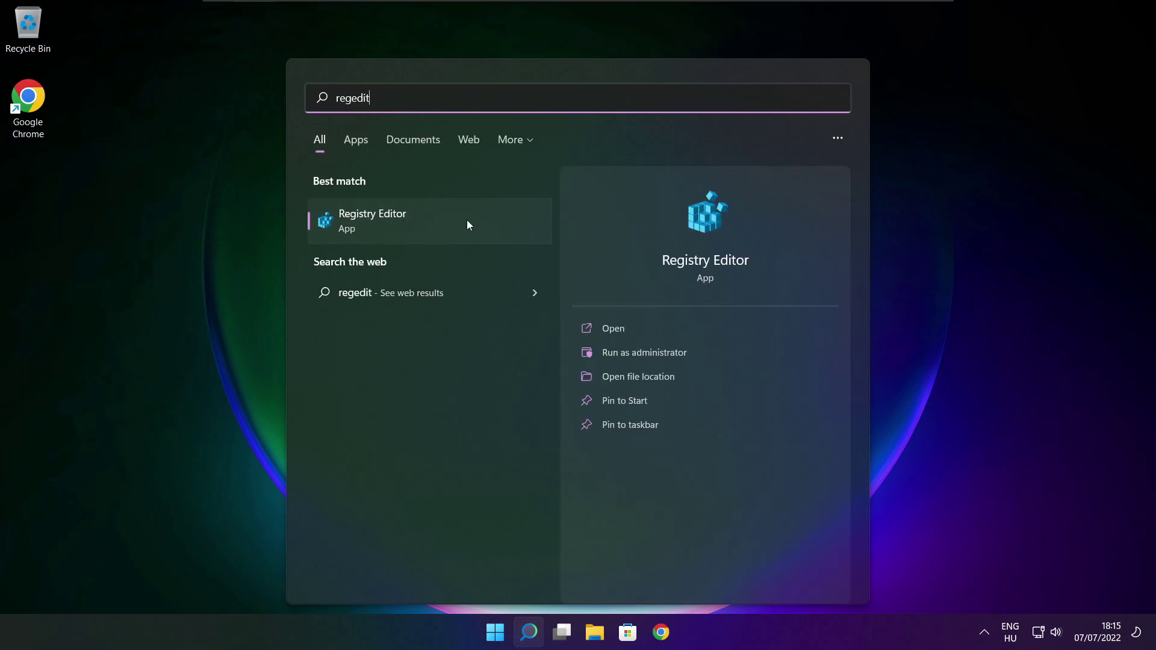
{"action": "left_click", "coordinate": [440, 222]}
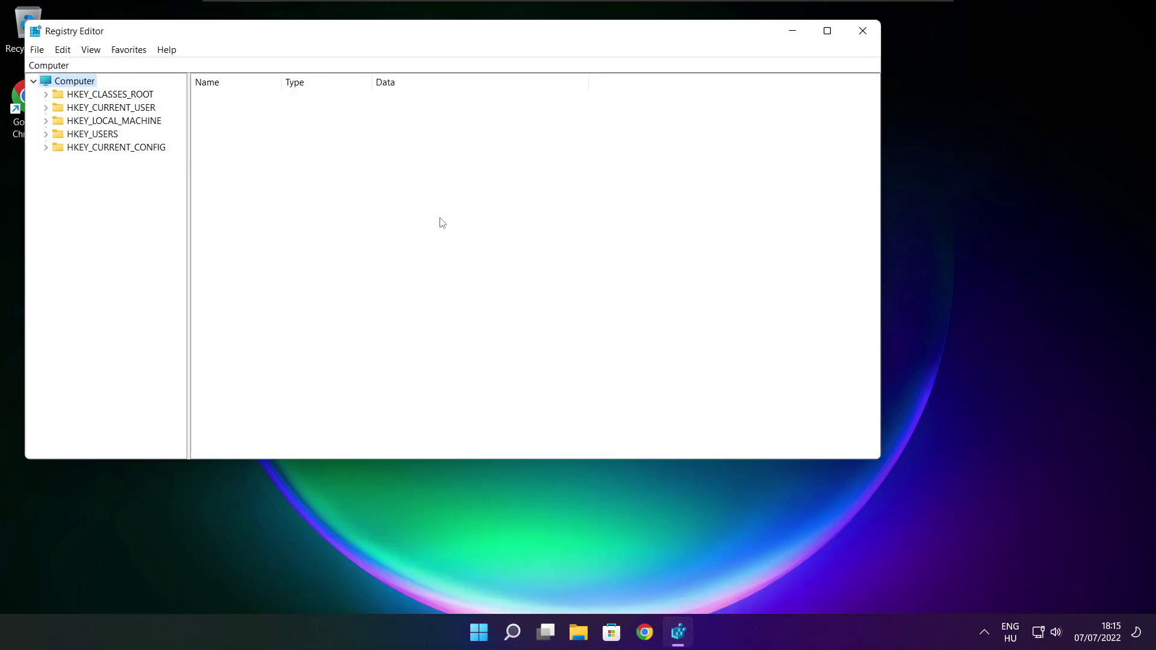
{"action": "left_click_drag", "start_coordinate": [345, 30], "coordinate": [468, 122]}
Step: Expand HKEY_CURRENT_USER and its System key in the registry tree, and select GameConfigStore
{"action": "left_click", "coordinate": [174, 197]}
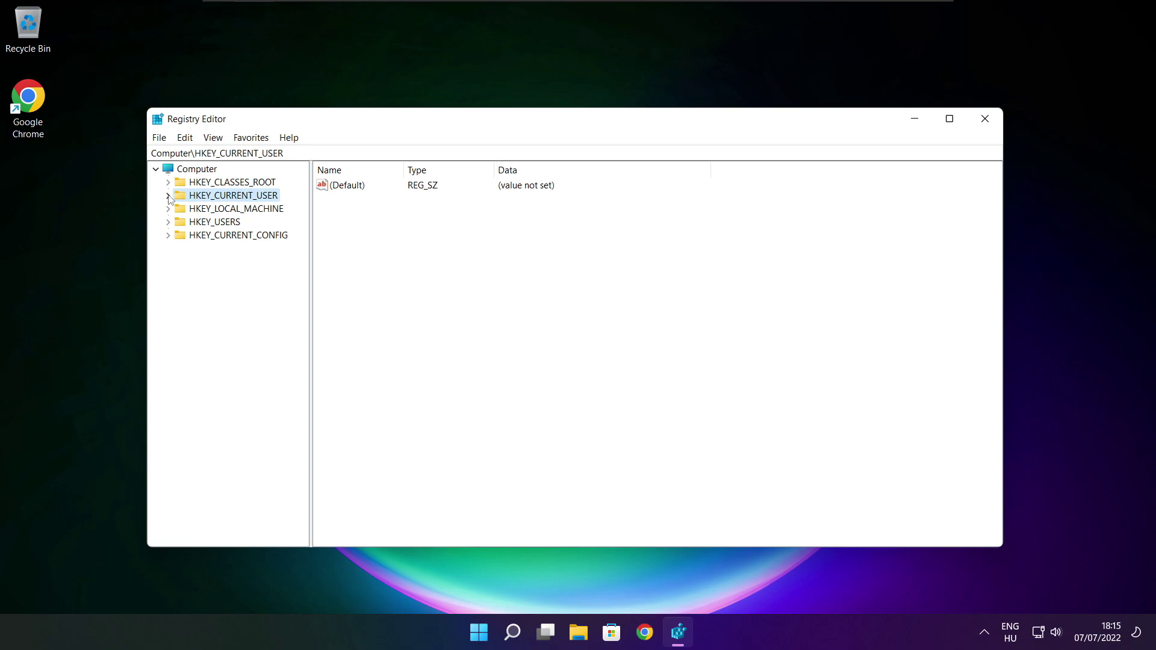
{"action": "left_click", "coordinate": [168, 196]}
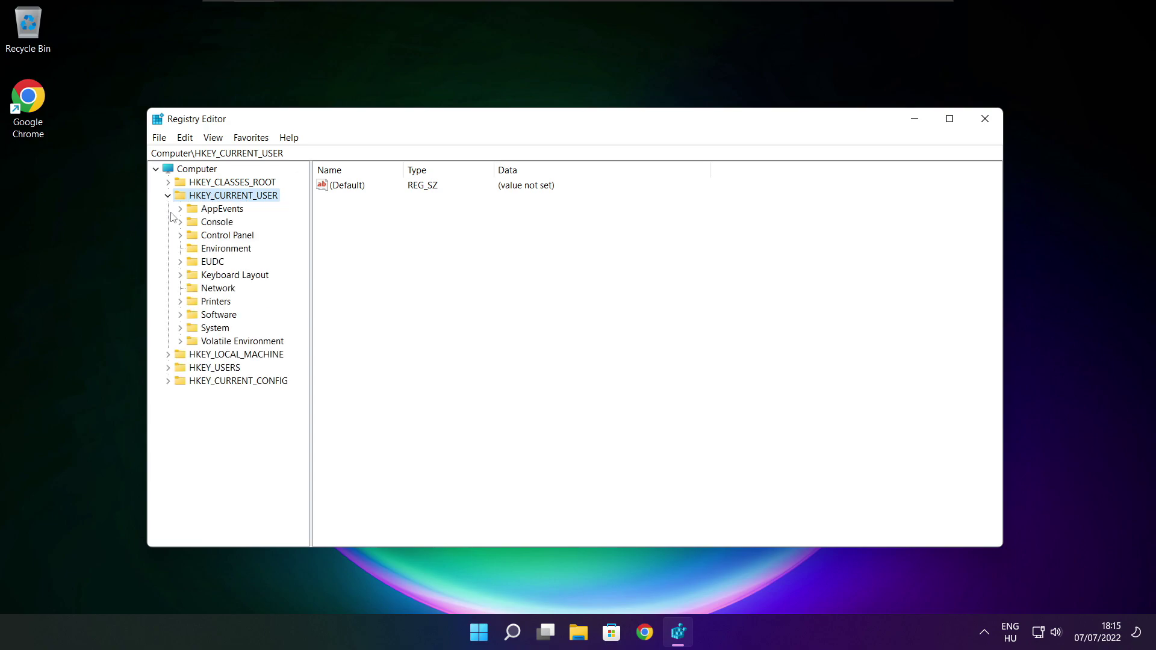
{"action": "left_click", "coordinate": [192, 331]}
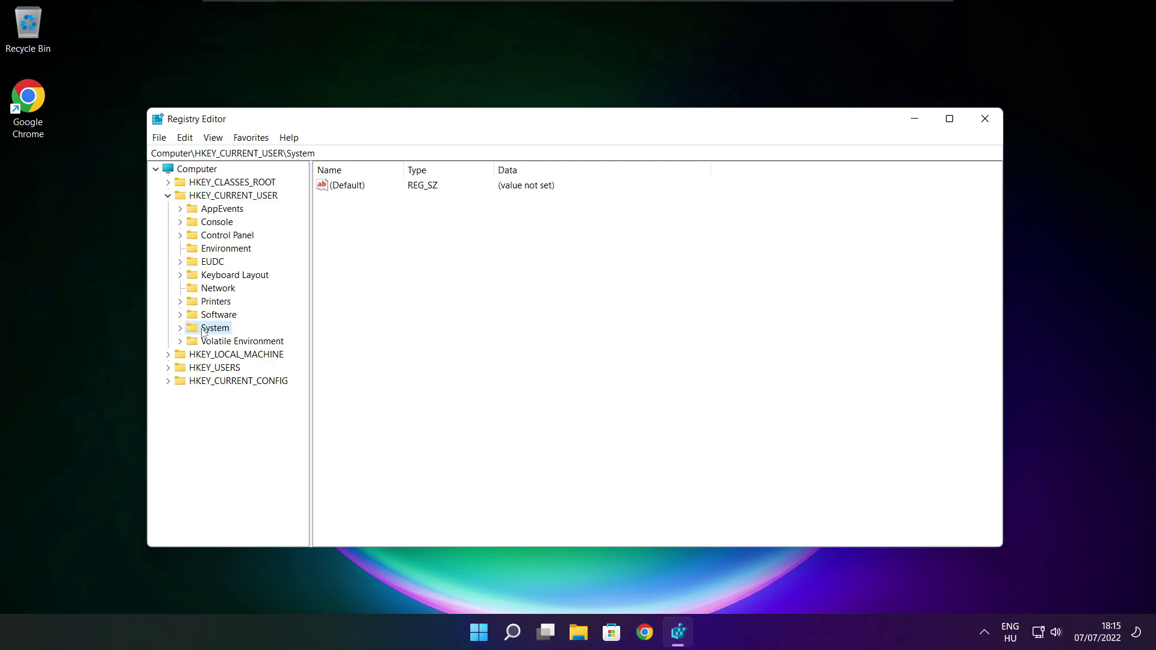
{"action": "left_click", "coordinate": [180, 328]}
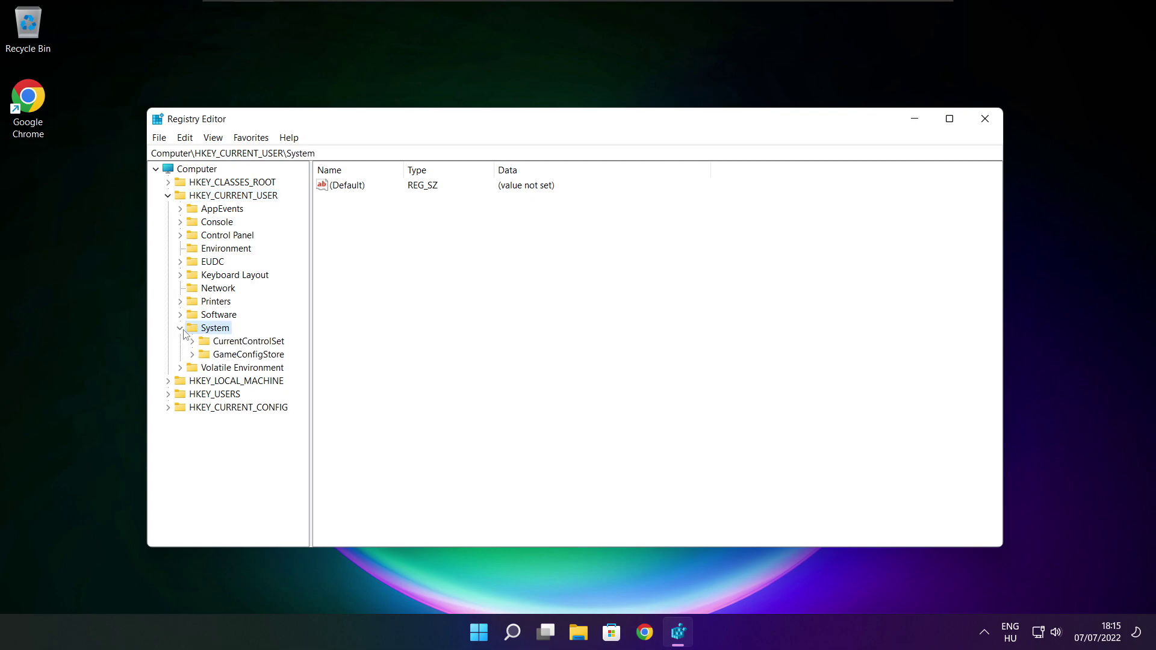
{"action": "left_click", "coordinate": [217, 358]}
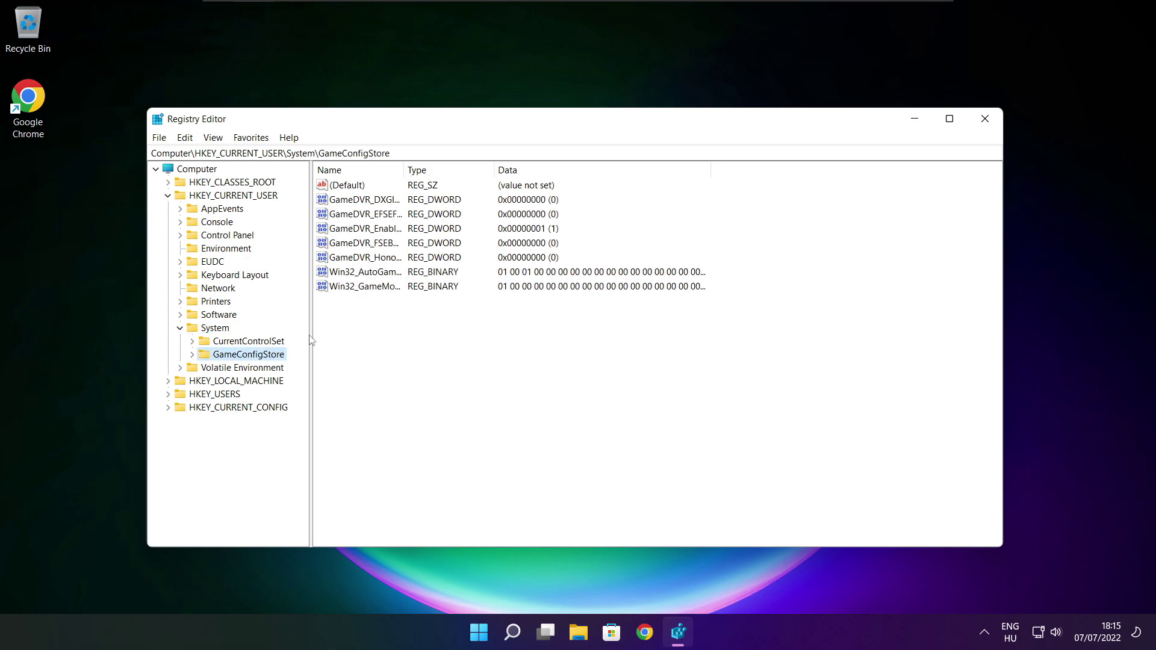
Step: Widen the Name column to read the full value names, and set the value data of GameDVR_Enabled to 0
{"action": "left_click_drag", "start_coordinate": [404, 169], "coordinate": [509, 167]}
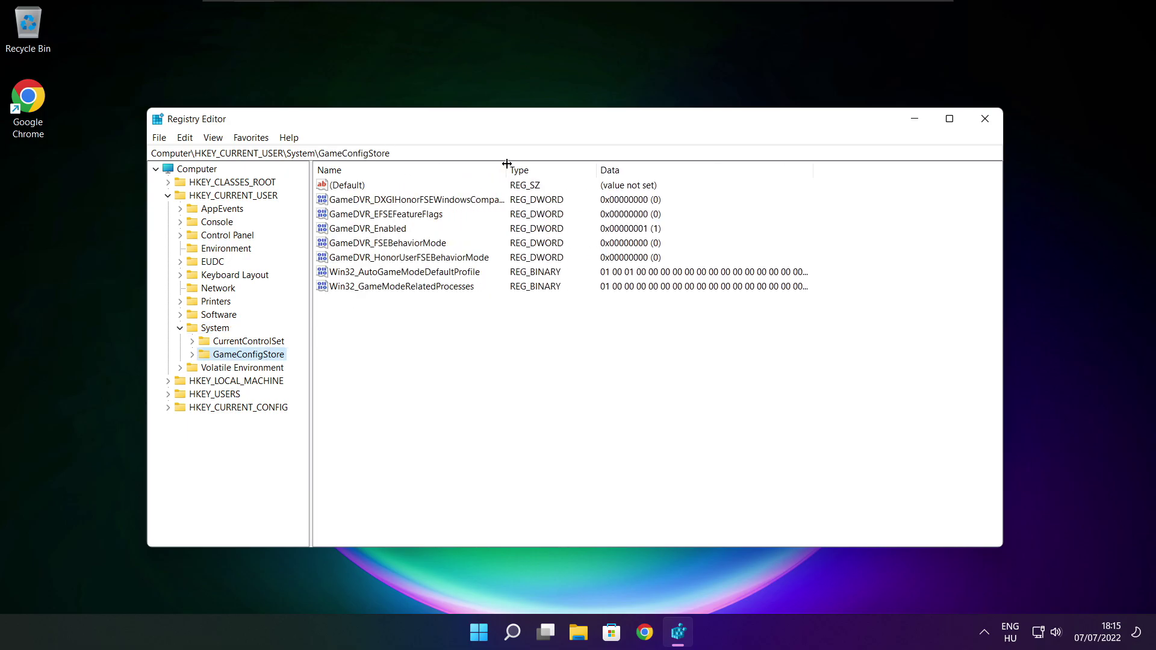
{"action": "left_click", "coordinate": [349, 232]}
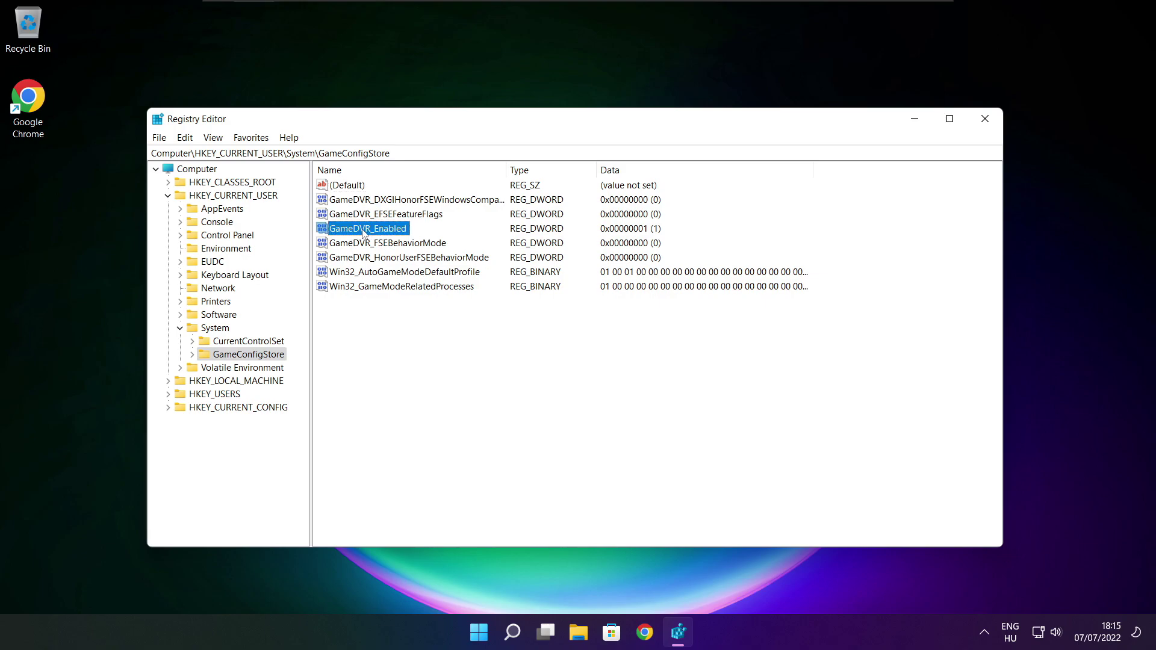
{"action": "double_click", "coordinate": [365, 231]}
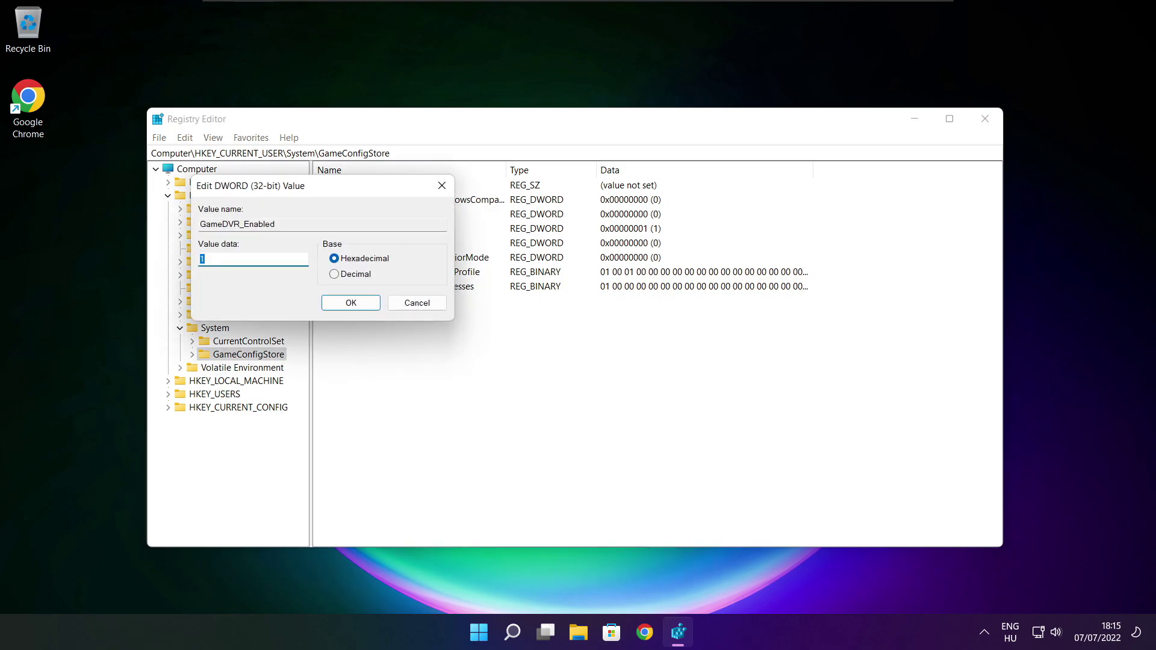
{"action": "left_click_drag", "start_coordinate": [340, 193], "coordinate": [607, 239]}
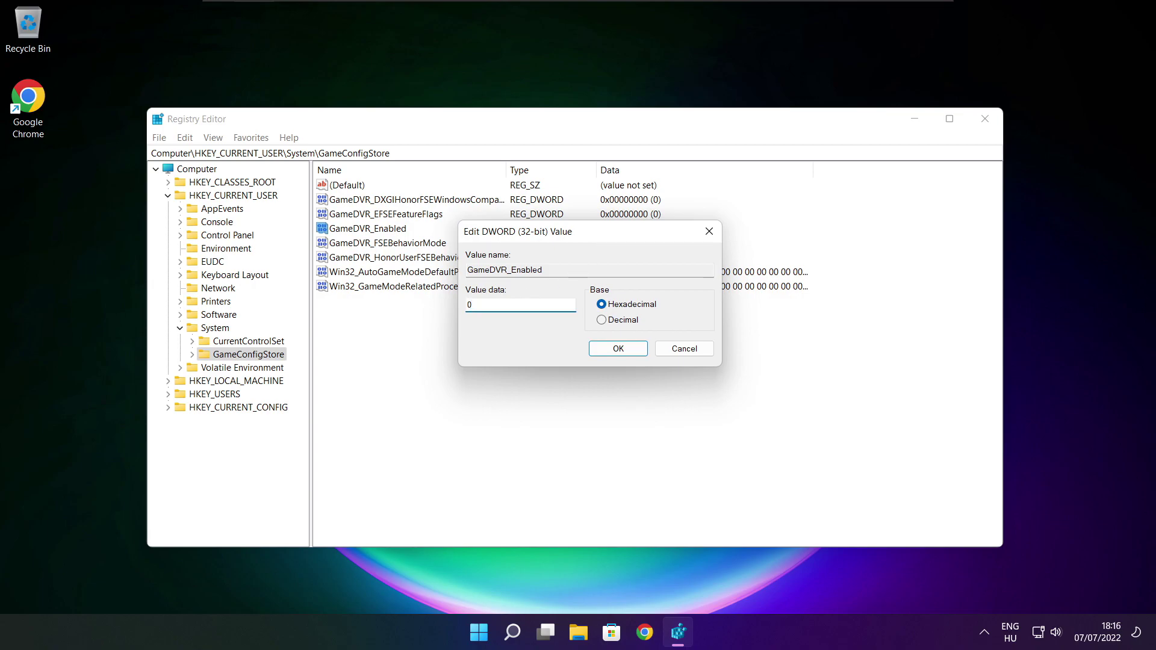
{"action": "left_click", "coordinate": [619, 352]}
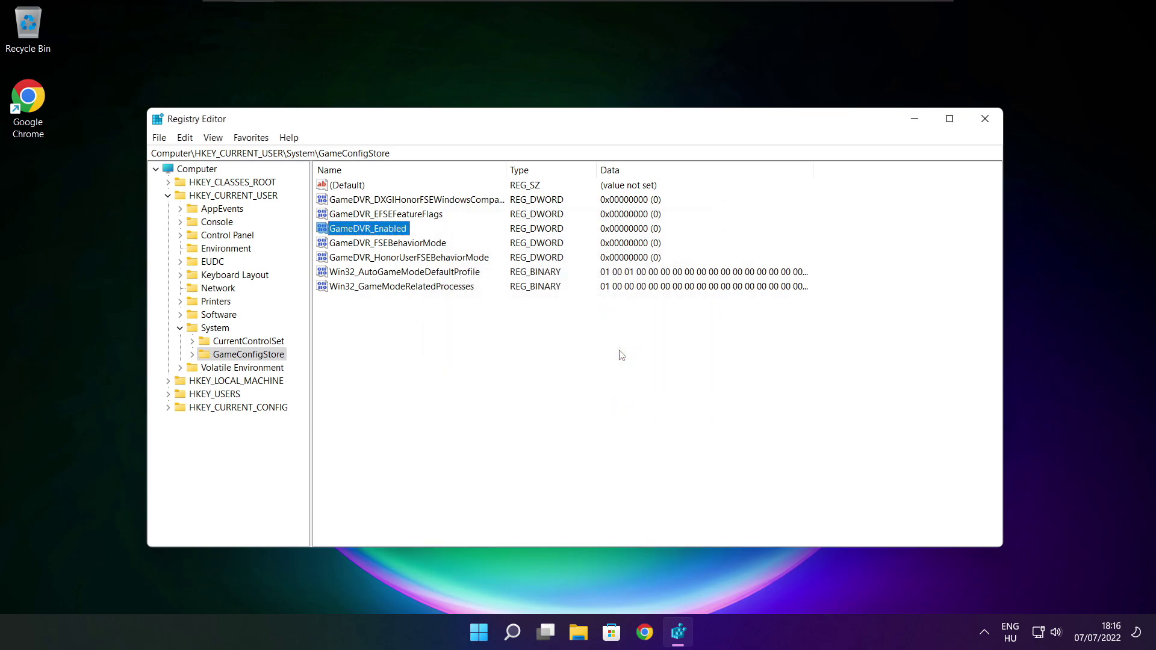
Step: Collapse HKEY_CURRENT_USER in the registry tree and expand HKEY_LOCAL_MACHINE down through SOFTWARE to Microsoft
{"action": "left_click", "coordinate": [168, 196]}
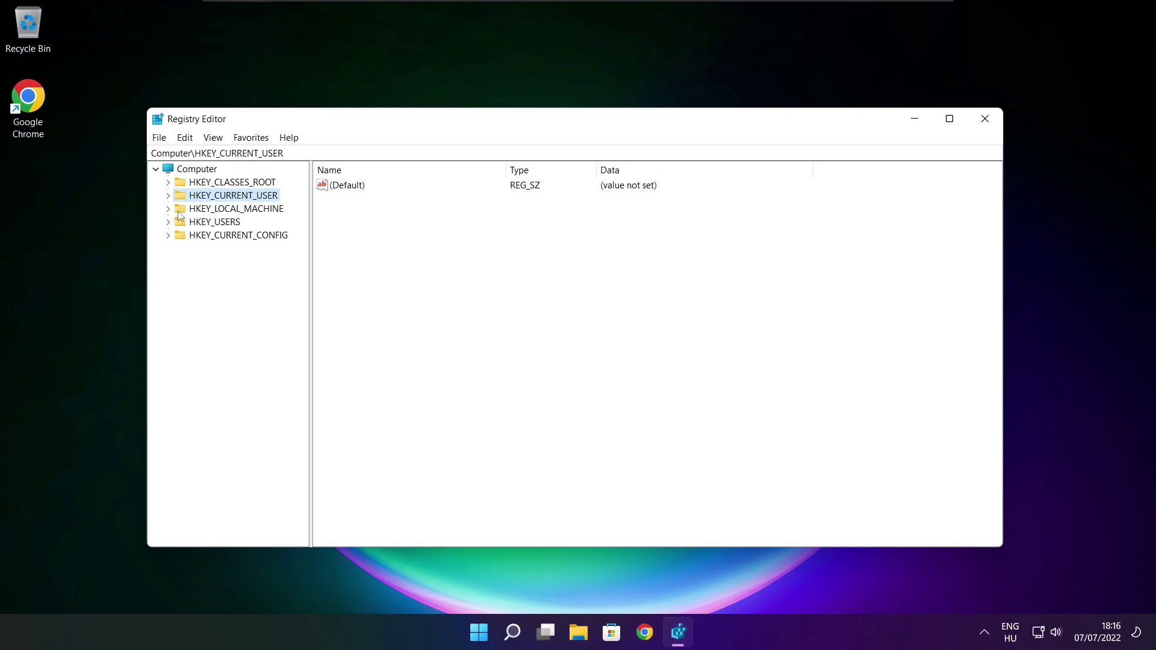
{"action": "left_click", "coordinate": [176, 210]}
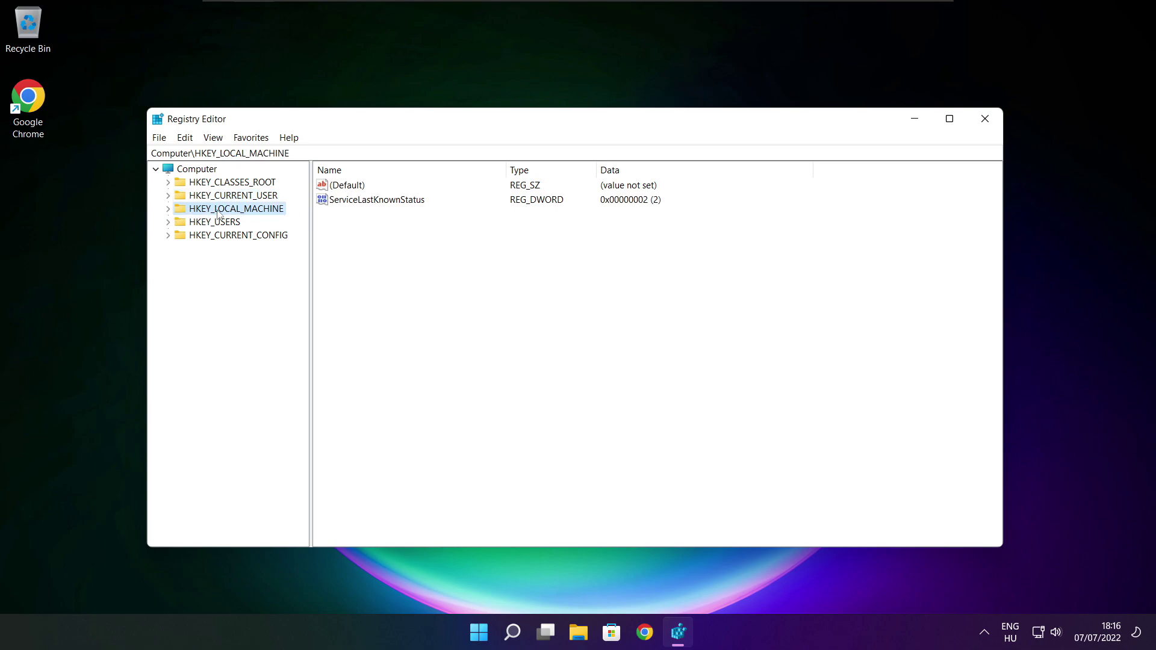
{"action": "left_click", "coordinate": [170, 210]}
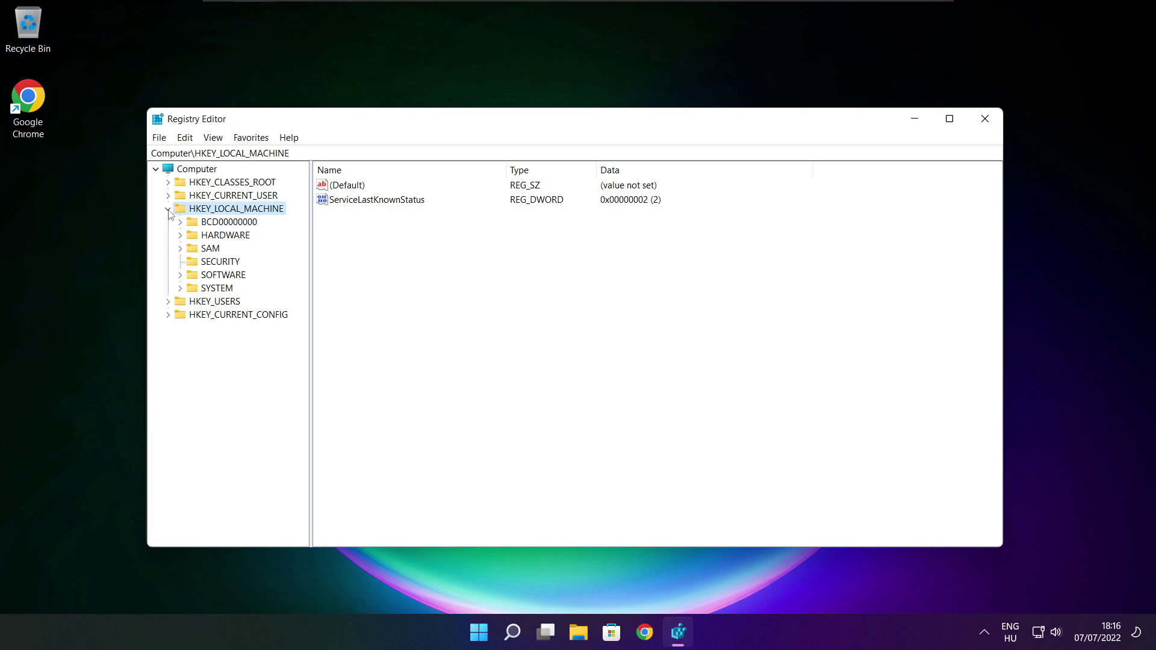
{"action": "left_click", "coordinate": [210, 278]}
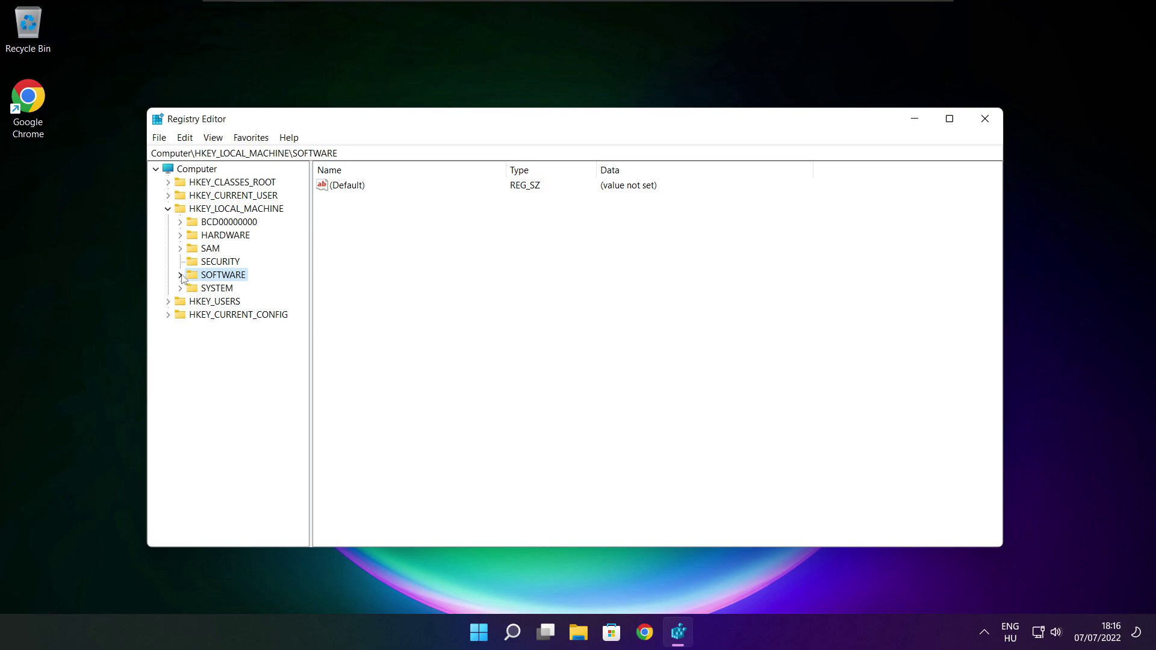
{"action": "left_click", "coordinate": [180, 275]}
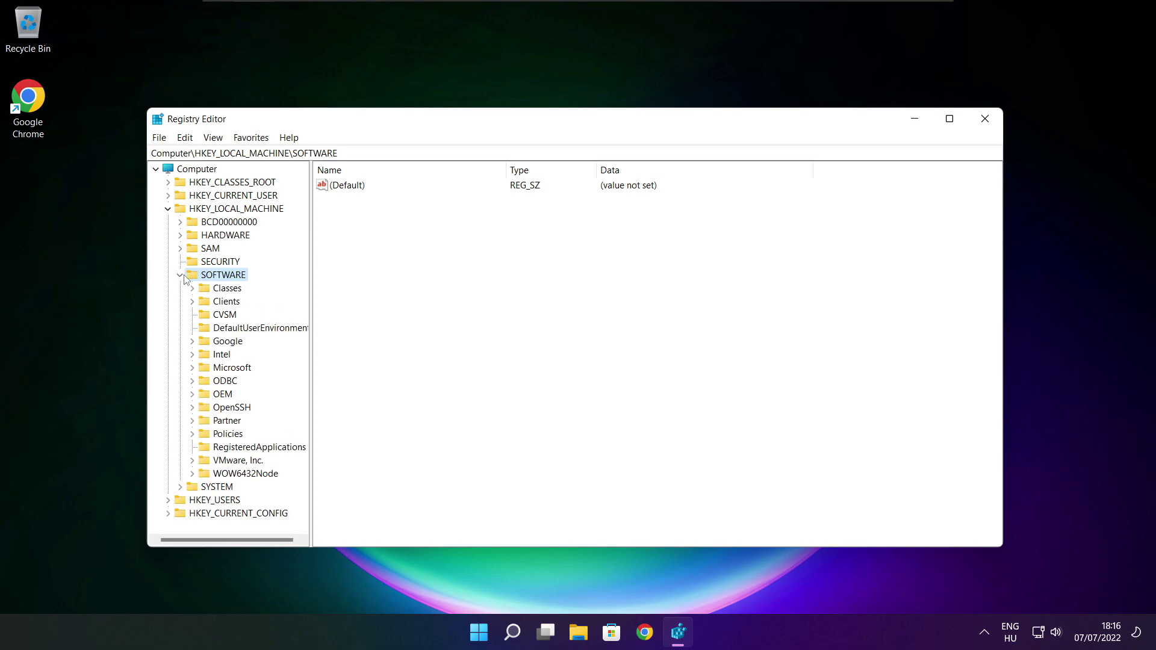
{"action": "left_click", "coordinate": [207, 371]}
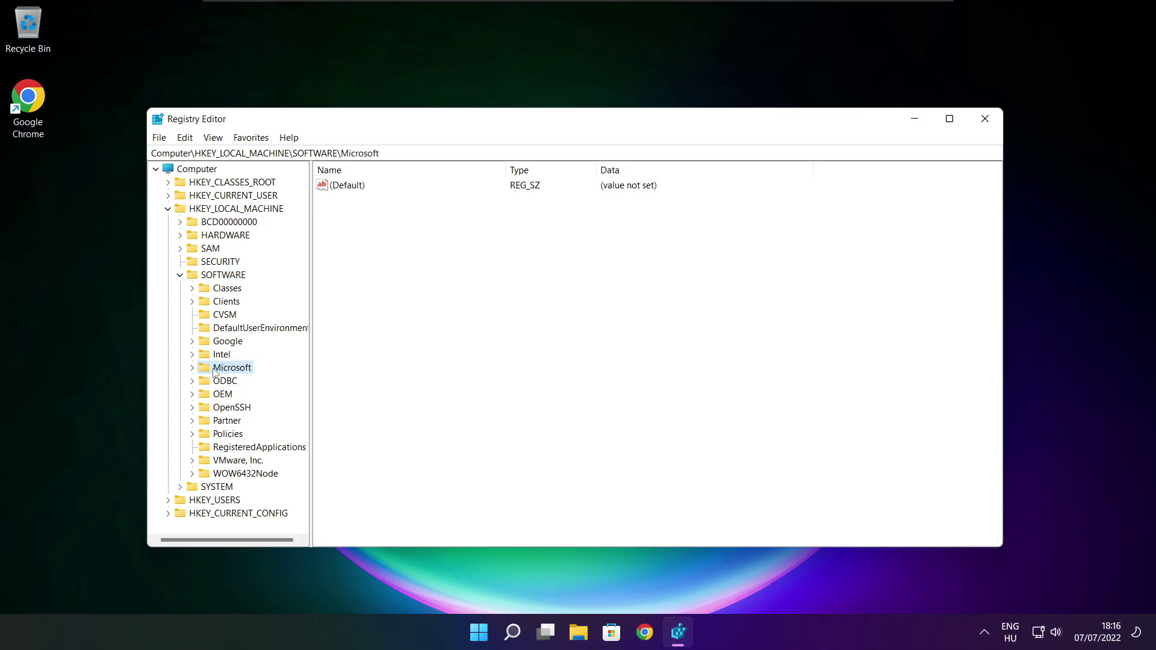
{"action": "left_click", "coordinate": [193, 369]}
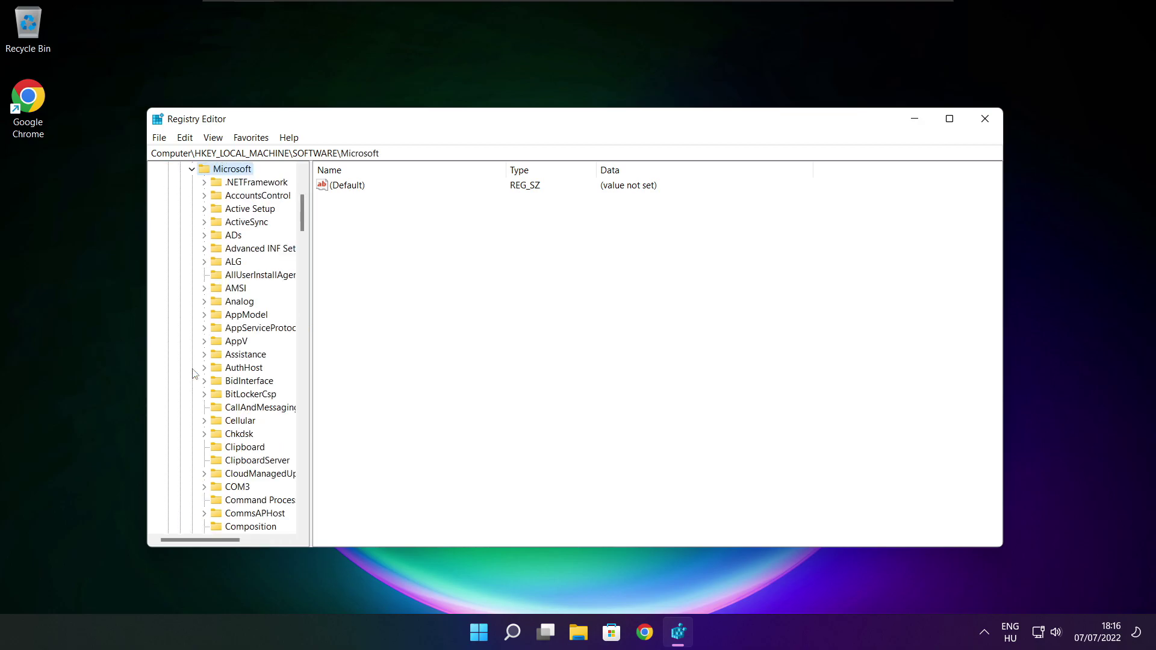
Step: Find PolicyManager under the Microsoft key and expand it and its default subkey
{"action": "scroll", "coordinate": [236, 360], "scroll_direction": "down", "scroll_amount": 20}
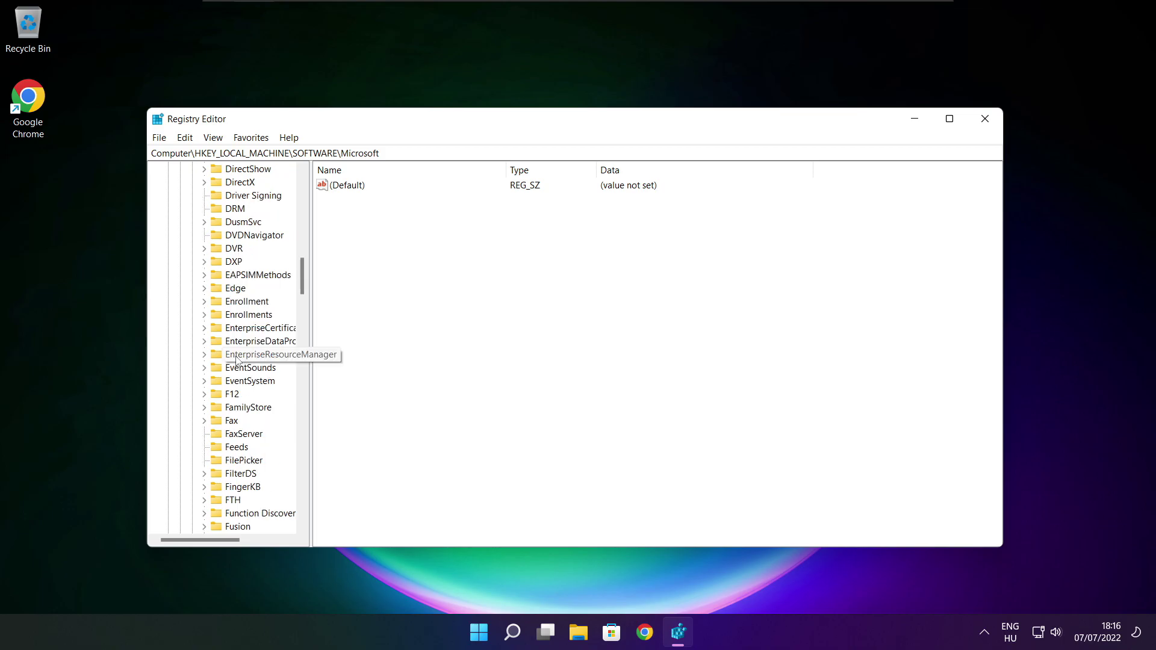
{"action": "scroll", "coordinate": [236, 360], "scroll_direction": "down", "scroll_amount": 20}
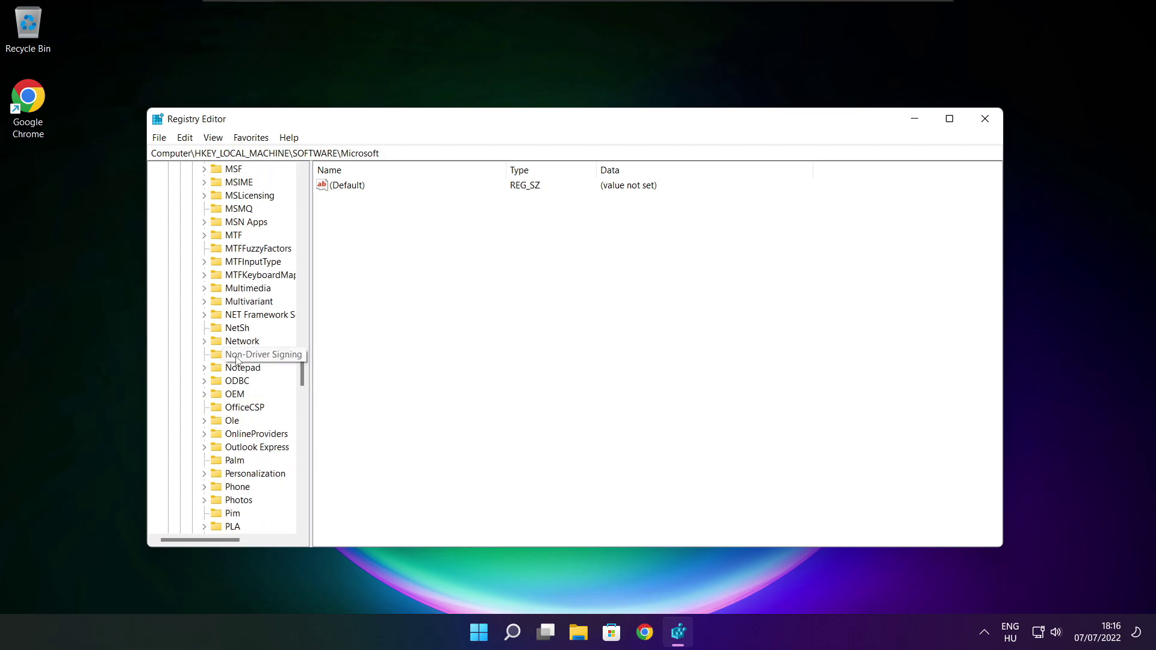
{"action": "scroll", "coordinate": [236, 360], "scroll_direction": "down", "scroll_amount": 1}
{"action": "scroll", "coordinate": [236, 360], "scroll_direction": "up", "scroll_amount": 1}
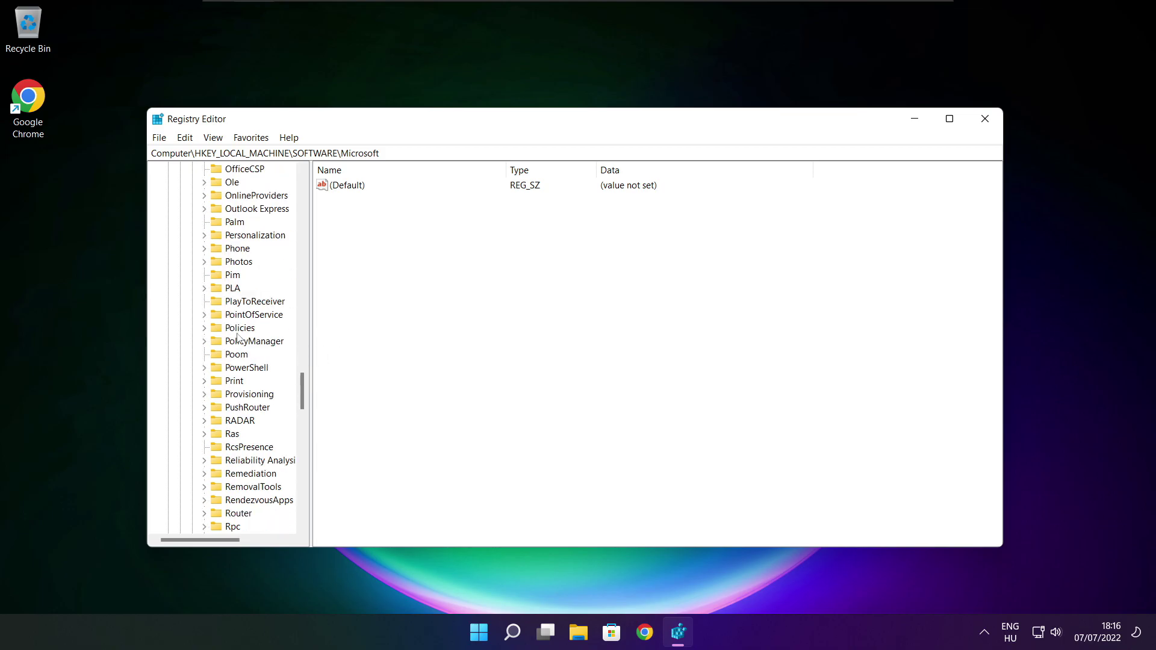
{"action": "left_click", "coordinate": [236, 342]}
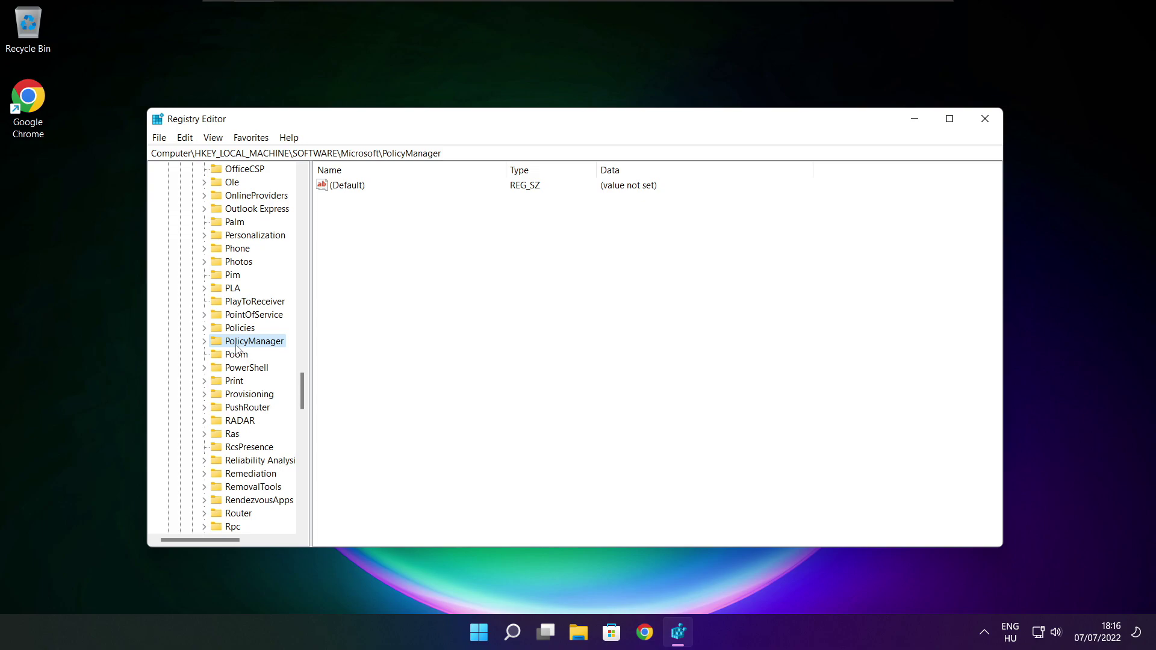
{"action": "left_click", "coordinate": [204, 342]}
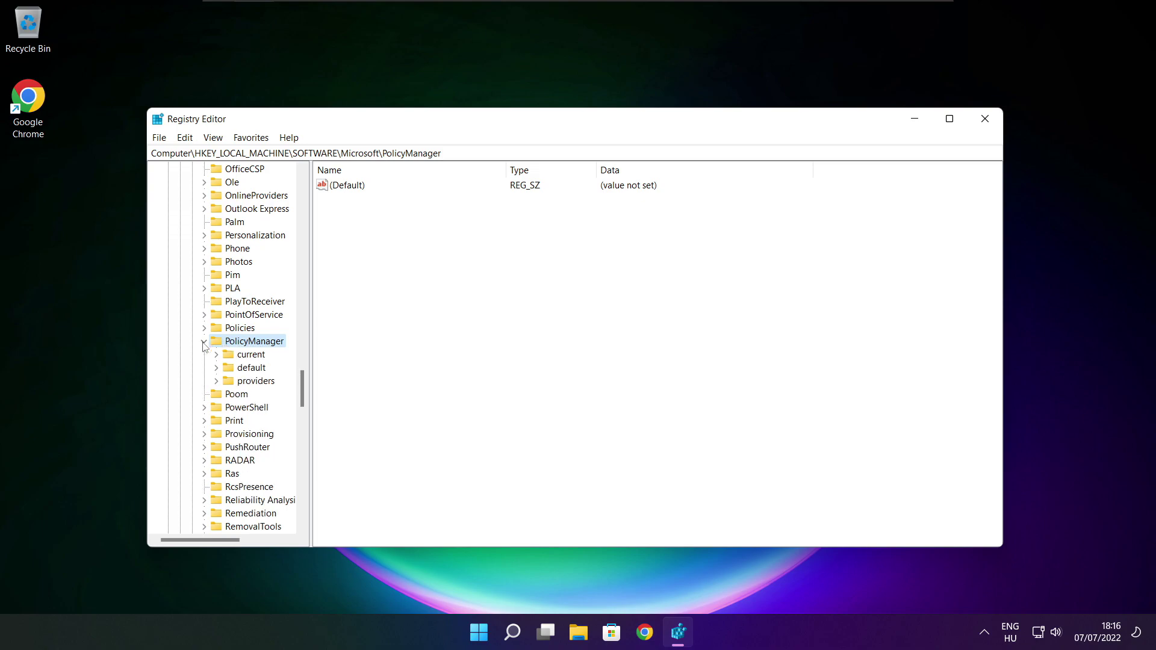
{"action": "left_click", "coordinate": [251, 370]}
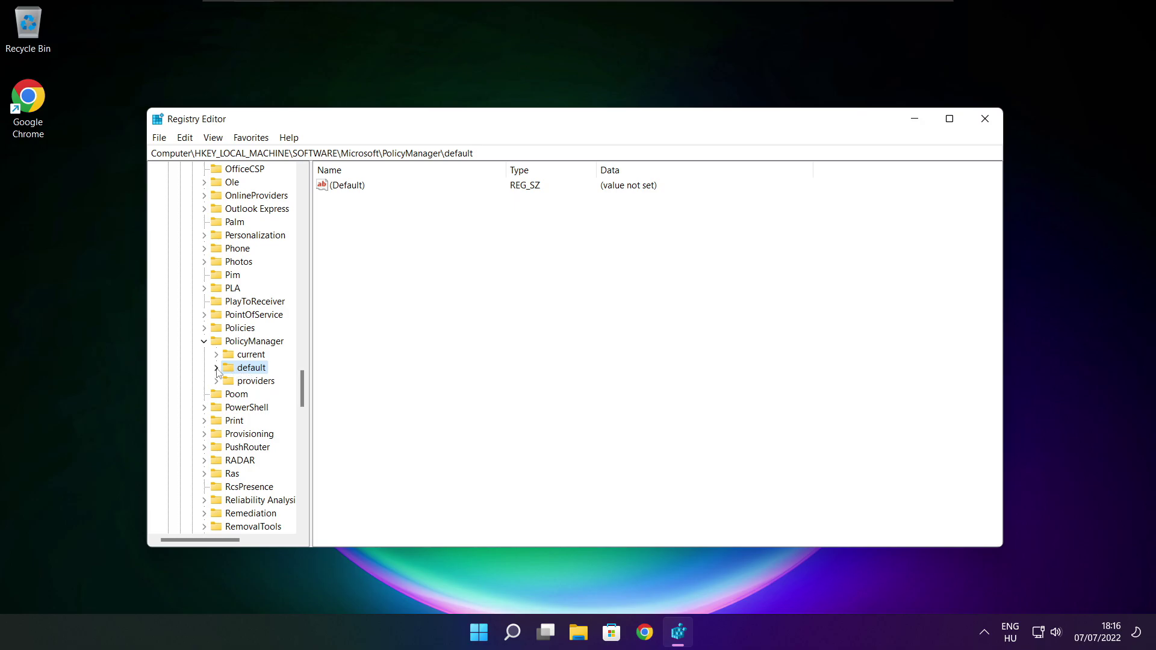
{"action": "left_click", "coordinate": [216, 368]}
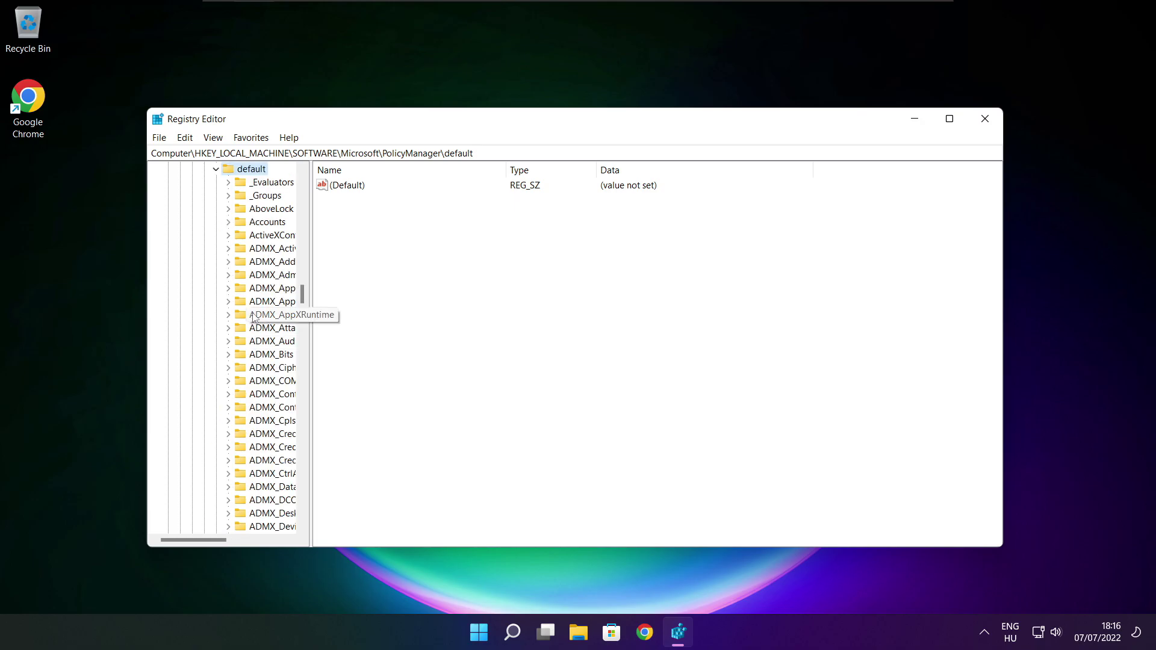
Step: Widen the registry tree to read the full key names, expand ApplicationManagement under default, and select AllowGameDVR
{"action": "scroll", "coordinate": [268, 265], "scroll_direction": "down", "scroll_amount": 7}
{"action": "scroll", "coordinate": [268, 265], "scroll_direction": "down", "scroll_amount": 20}
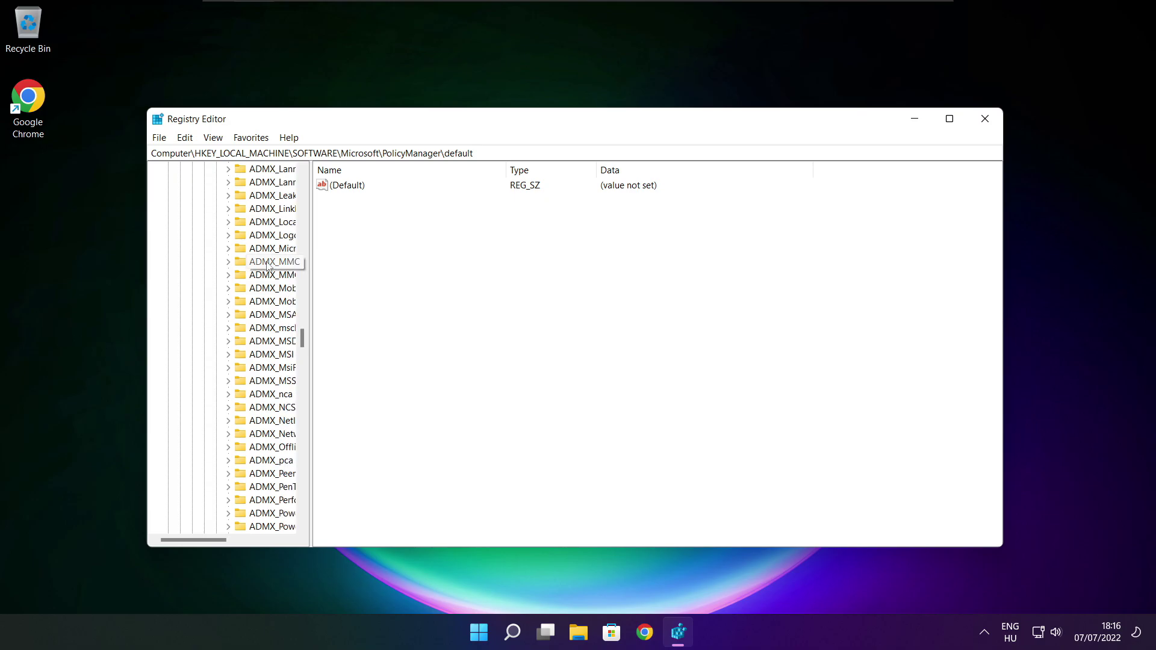
{"action": "scroll", "coordinate": [268, 265], "scroll_direction": "down", "scroll_amount": 3}
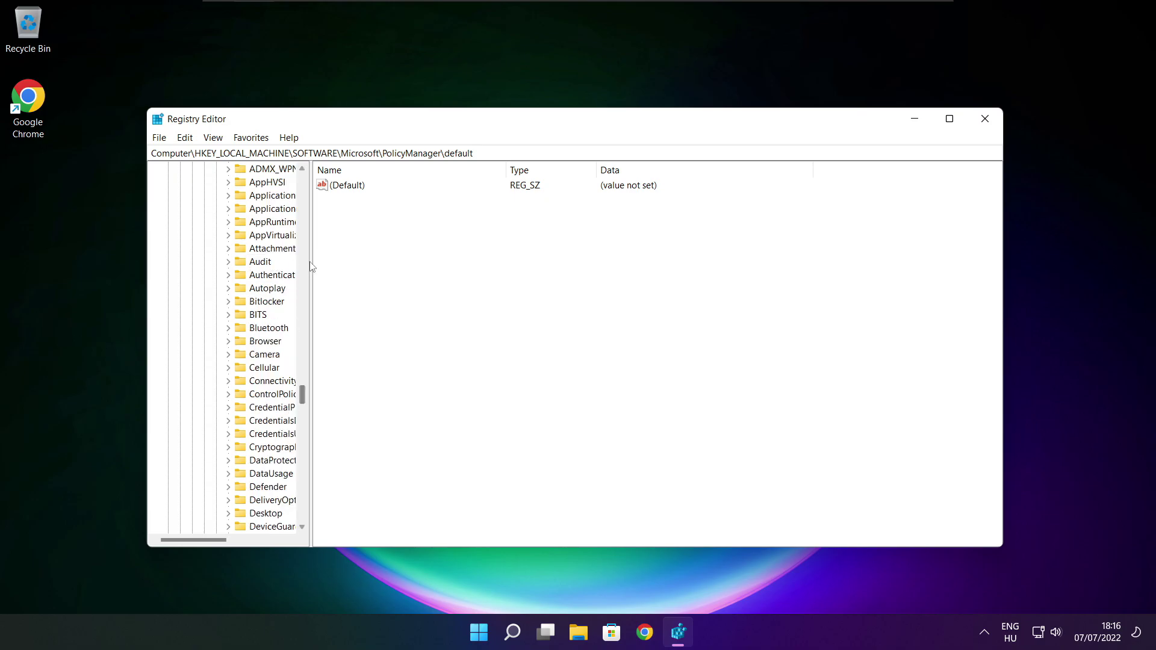
{"action": "left_click_drag", "start_coordinate": [311, 263], "coordinate": [383, 263]}
{"action": "scroll", "coordinate": [339, 265], "scroll_direction": "up", "scroll_amount": 1}
{"action": "left_click", "coordinate": [277, 249]}
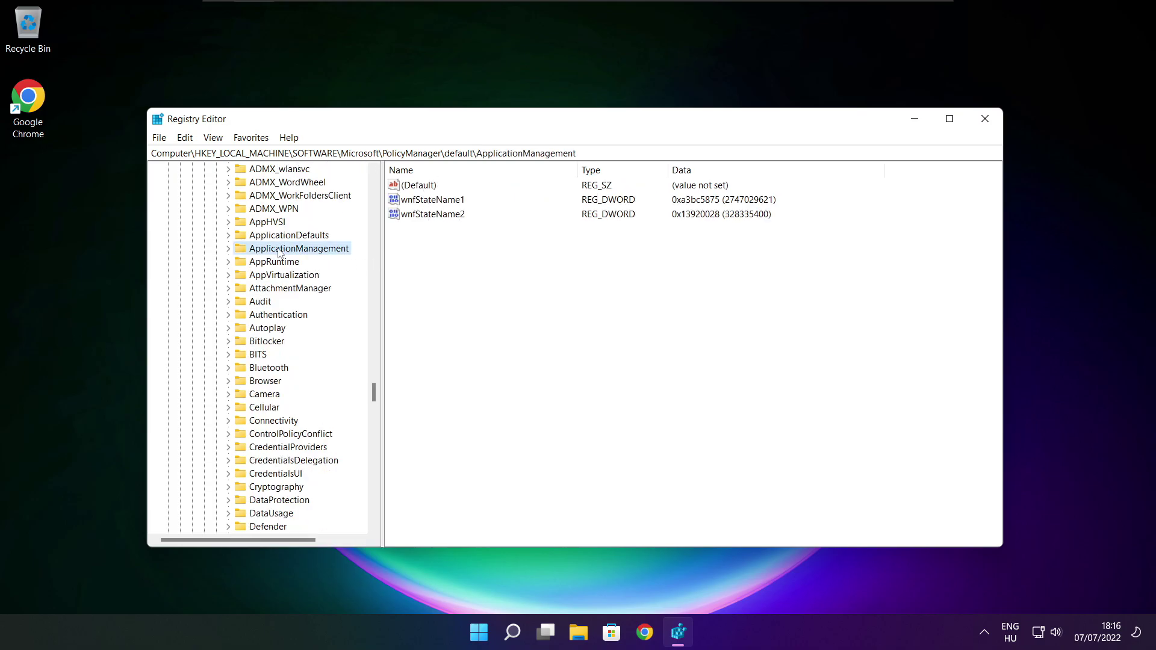
{"action": "left_click", "coordinate": [228, 249]}
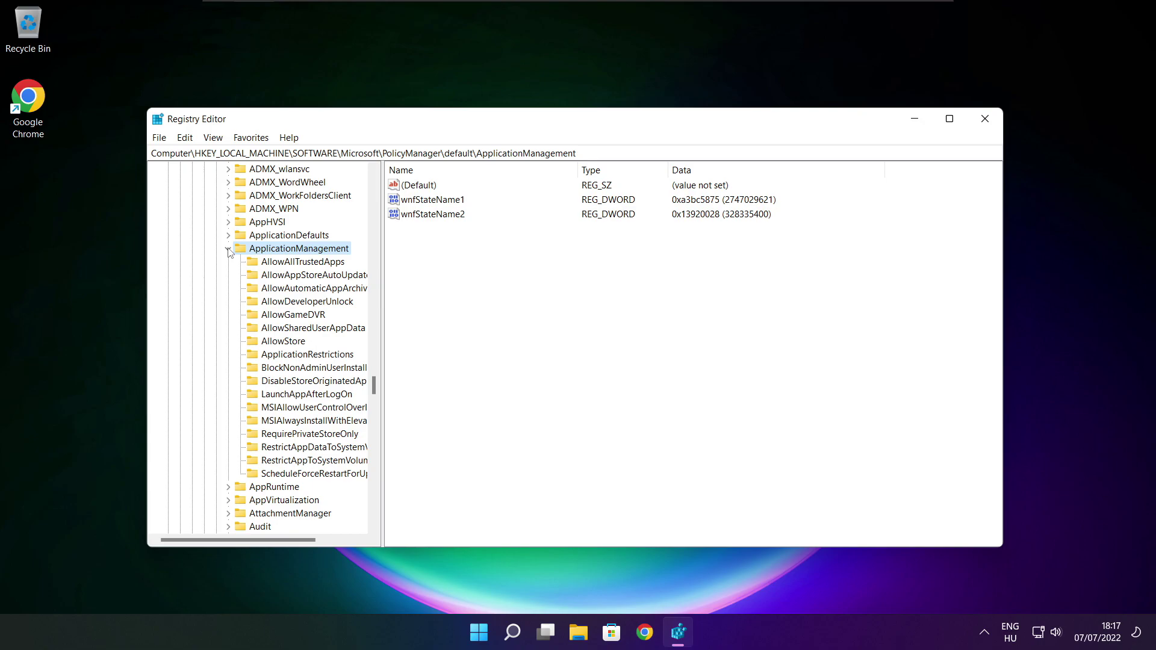
{"action": "left_click_drag", "start_coordinate": [381, 303], "coordinate": [396, 303]}
{"action": "left_click", "coordinate": [301, 315]}
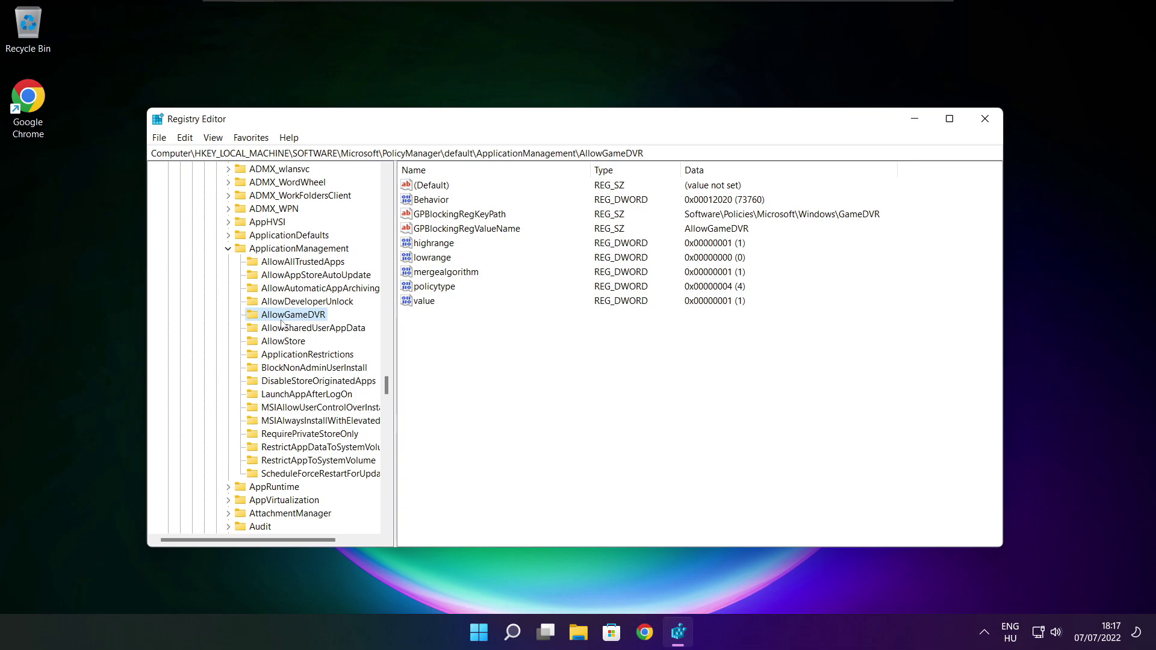
Step: Set the value data of the AllowGameDVR key's "value" entry to 0 and close Registry Editor
{"action": "left_click", "coordinate": [428, 302]}
{"action": "double_click", "coordinate": [425, 302]}
{"action": "left_click_drag", "start_coordinate": [324, 193], "coordinate": [587, 240]}
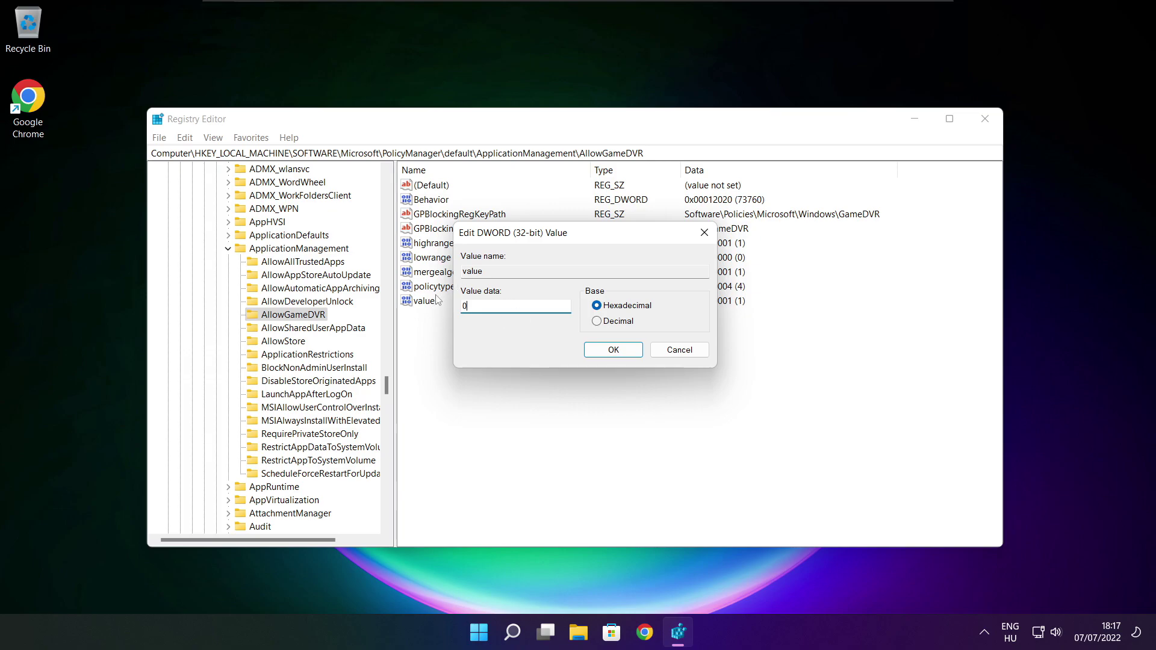
{"action": "left_click", "coordinate": [612, 352]}
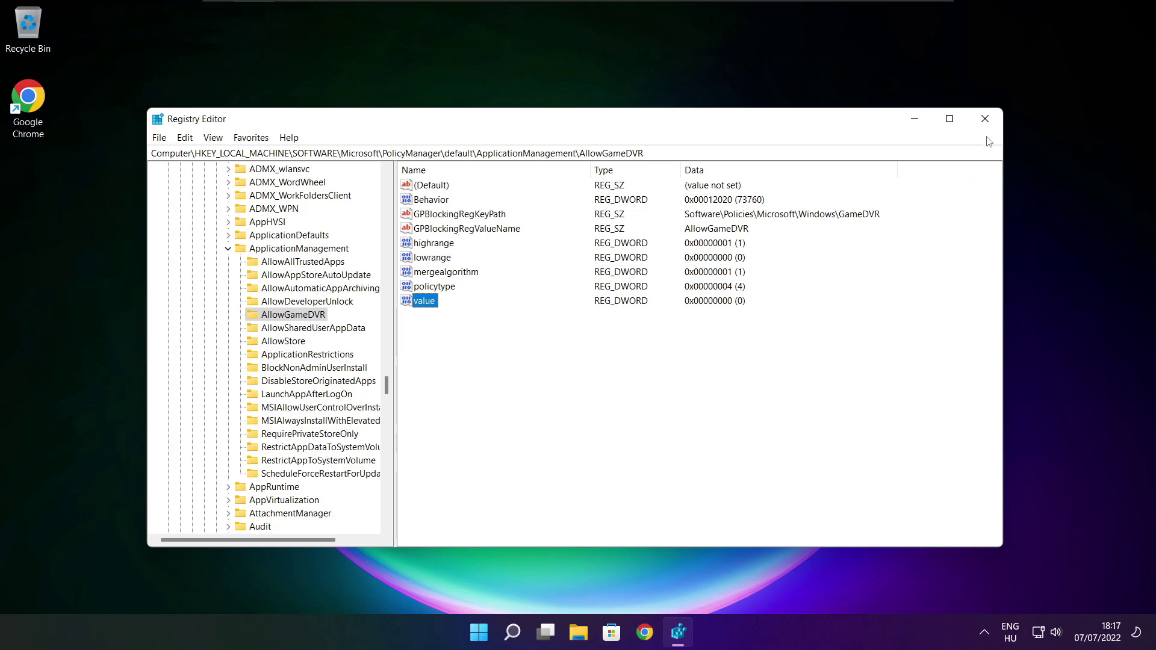
{"action": "left_click", "coordinate": [985, 119]}
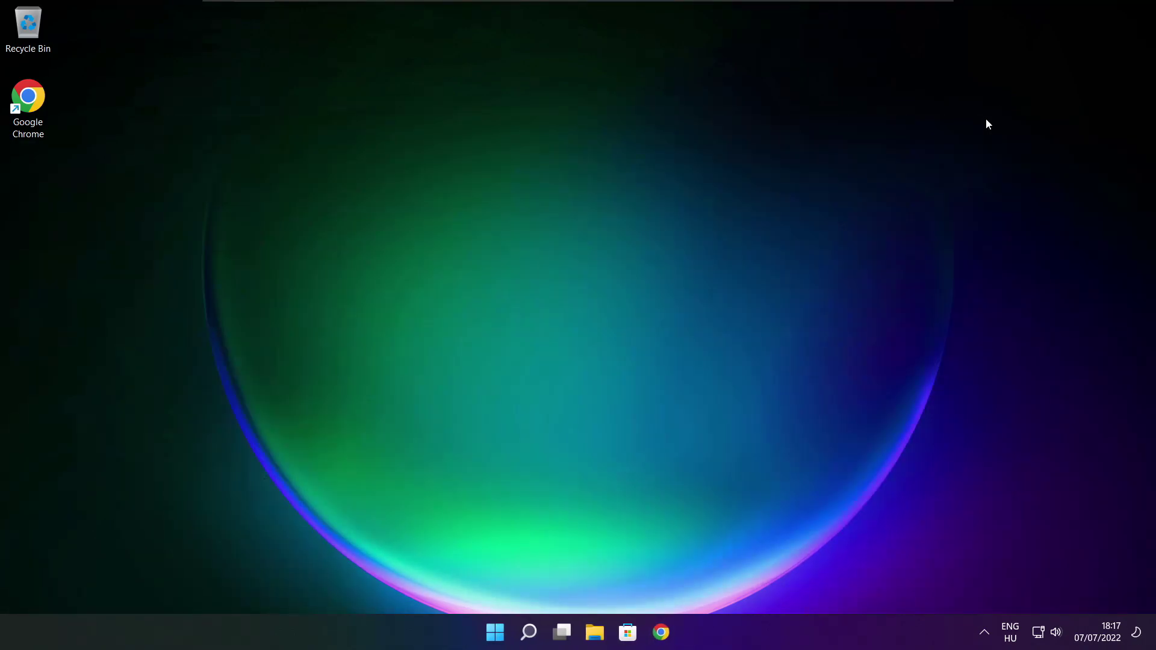
Step: Switch to Google Chrome and copy the web address of Microsoft's DirectX End-User Runtime Web Installer page
{"action": "left_click", "coordinate": [663, 635]}
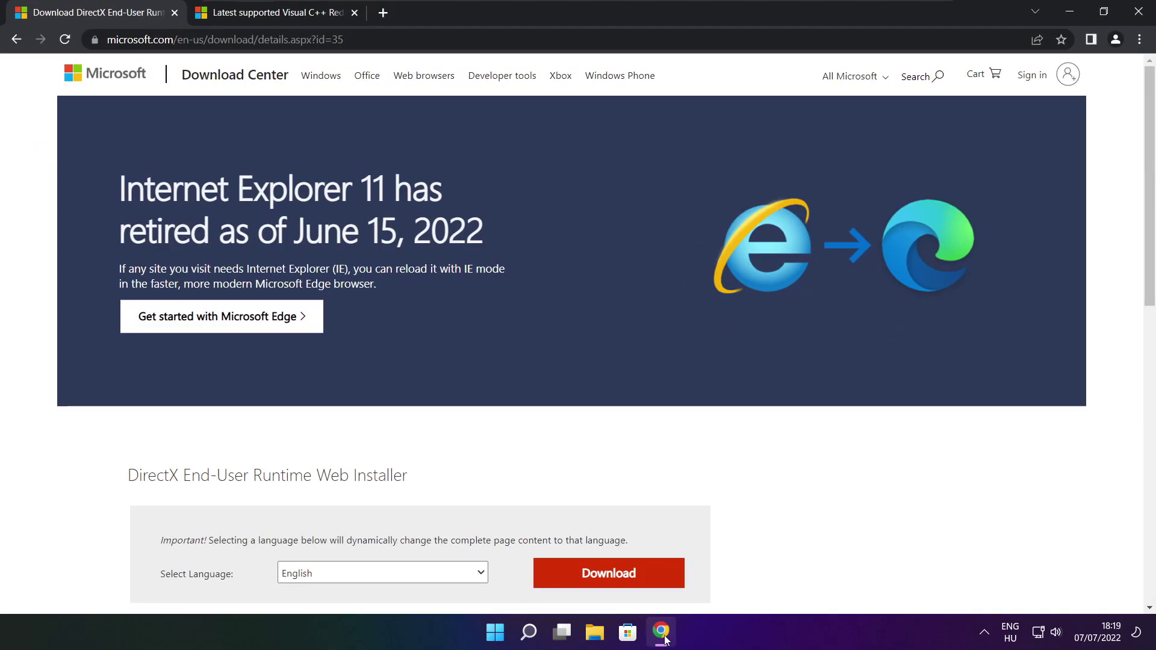
{"action": "left_click", "coordinate": [365, 39]}
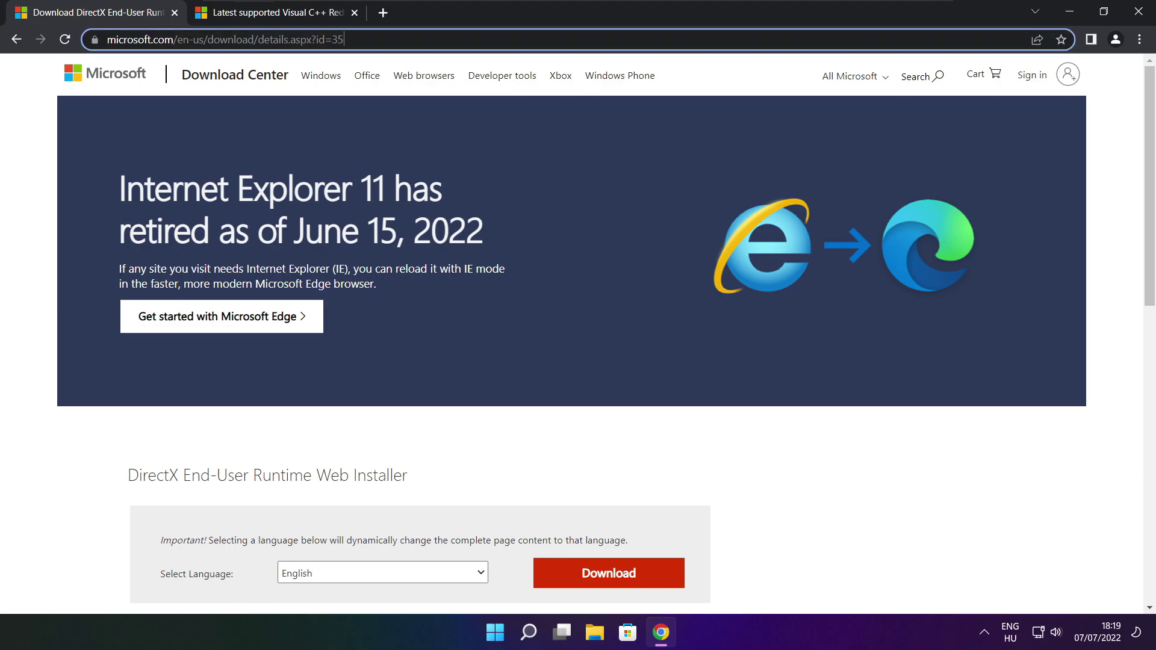
{"action": "key", "text": "ctrl+a"}
{"action": "key", "text": "ctrl+c"}
{"action": "left_click", "coordinate": [416, 435]}
Step: Download the English DirectX End-User Runtime Web Installer from the Microsoft page
{"action": "scroll", "coordinate": [1149, 193], "scroll_direction": "down", "scroll_amount": 3}
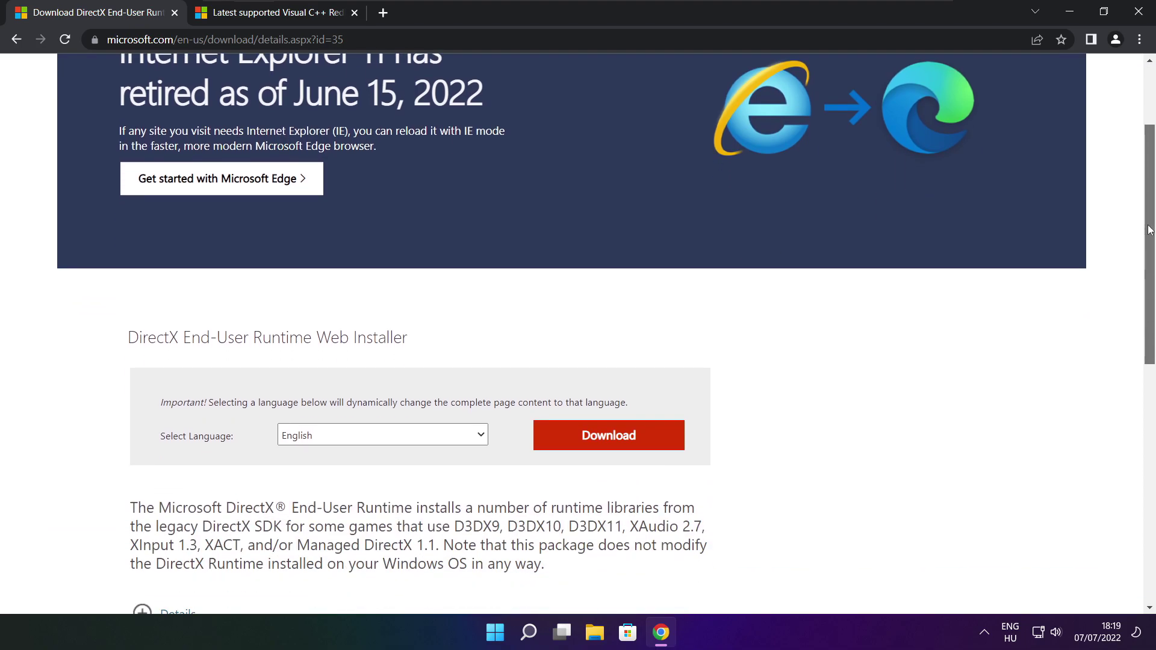
{"action": "left_click_drag", "start_coordinate": [426, 257], "coordinate": [493, 256]}
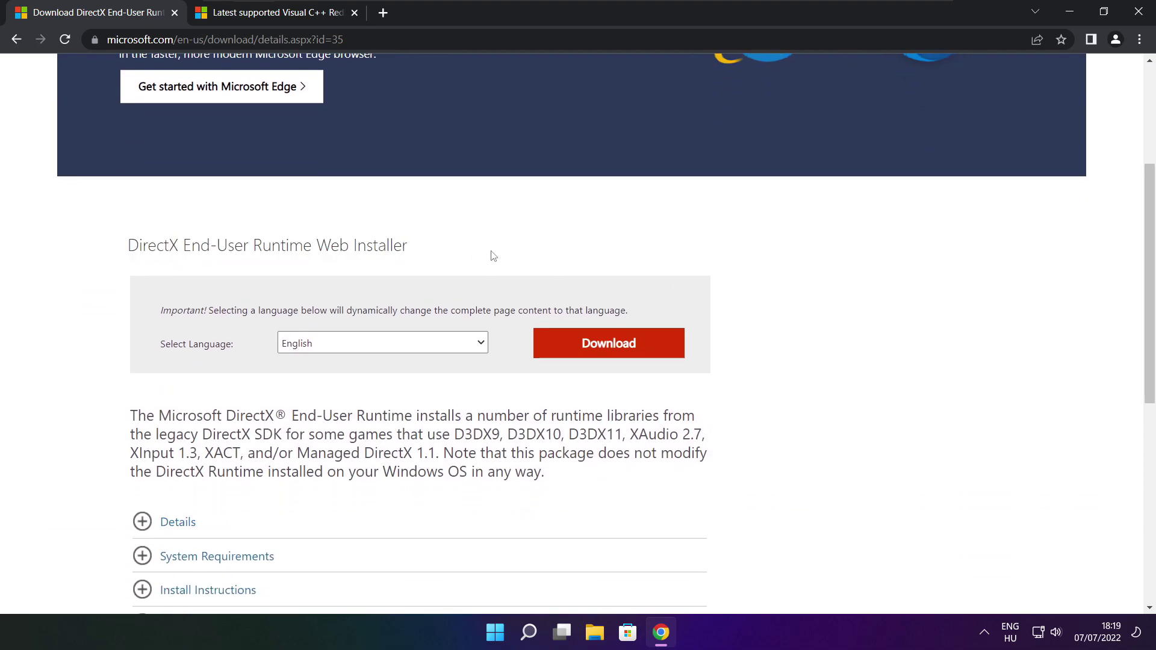
{"action": "left_click", "coordinate": [613, 348]}
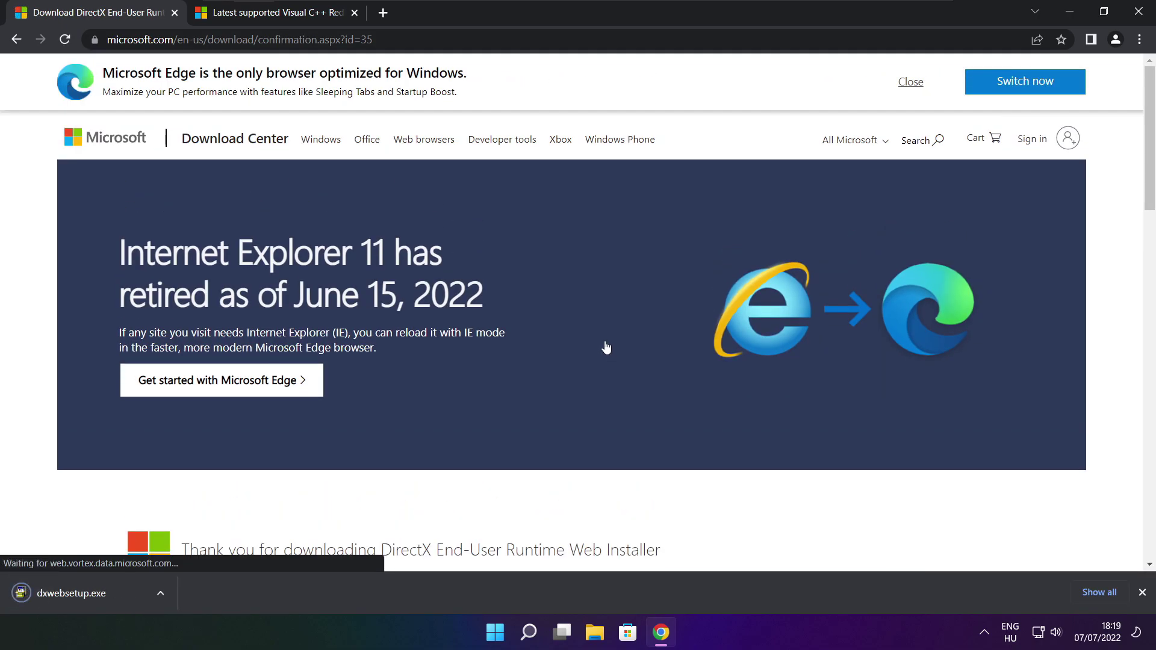
Step: Run the downloaded dxwebsetup.exe, go through the license terms to the end, and accept the agreement
{"action": "left_click", "coordinate": [108, 594]}
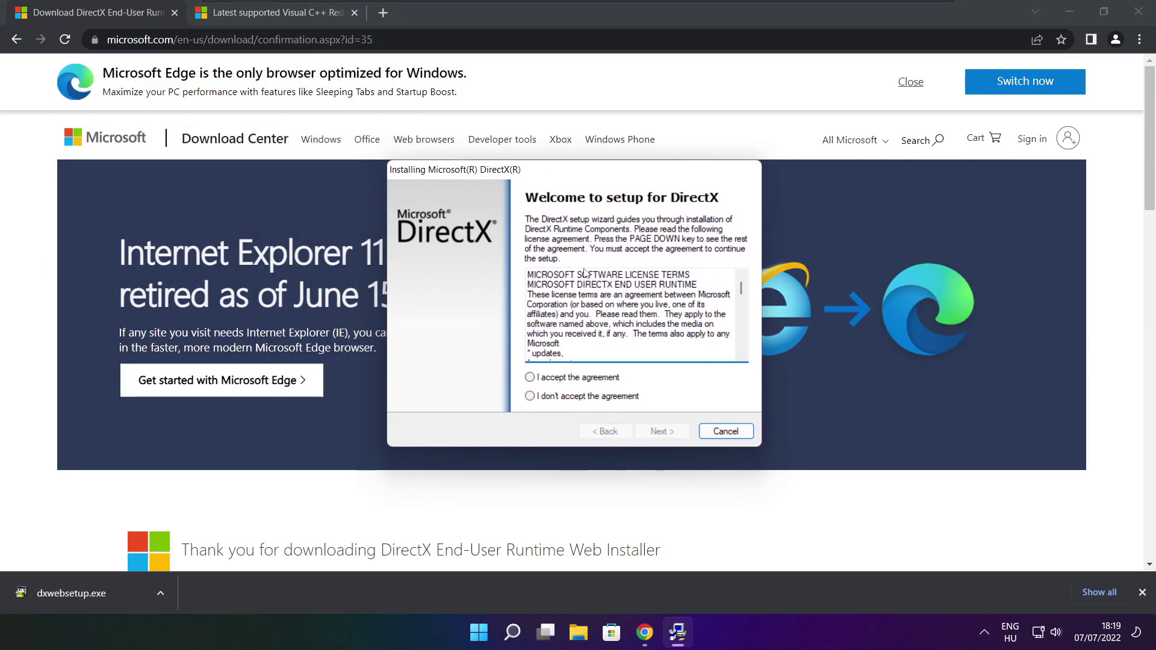
{"action": "left_click_drag", "start_coordinate": [742, 288], "coordinate": [741, 346]}
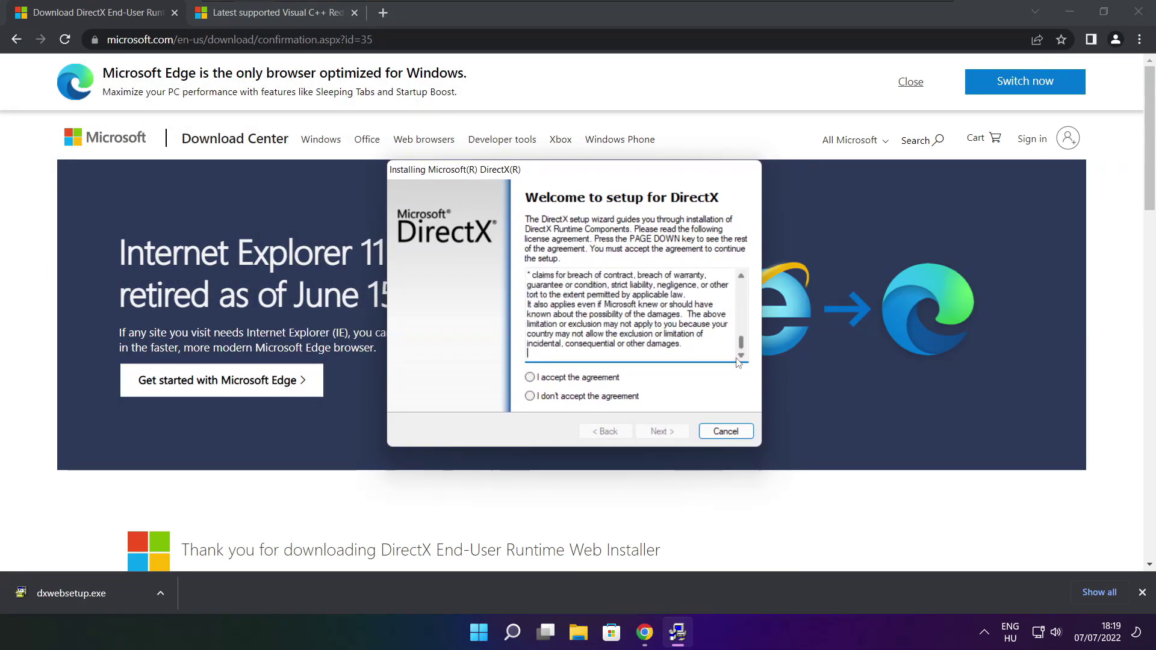
{"action": "left_click", "coordinate": [550, 378]}
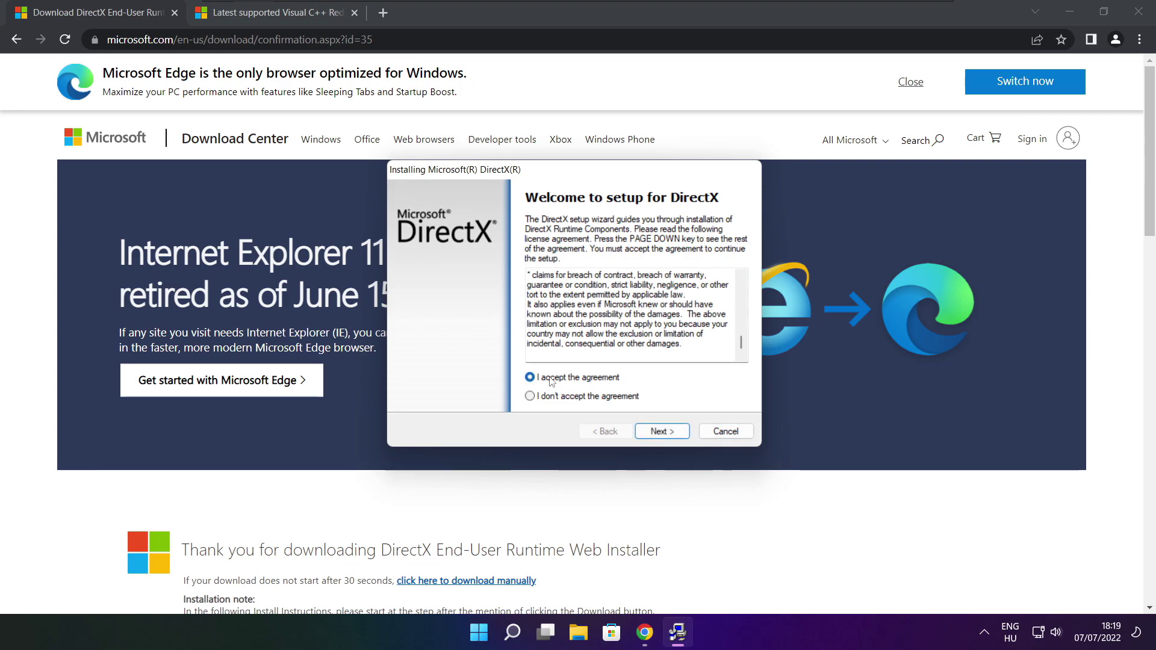
{"action": "left_click", "coordinate": [666, 434]}
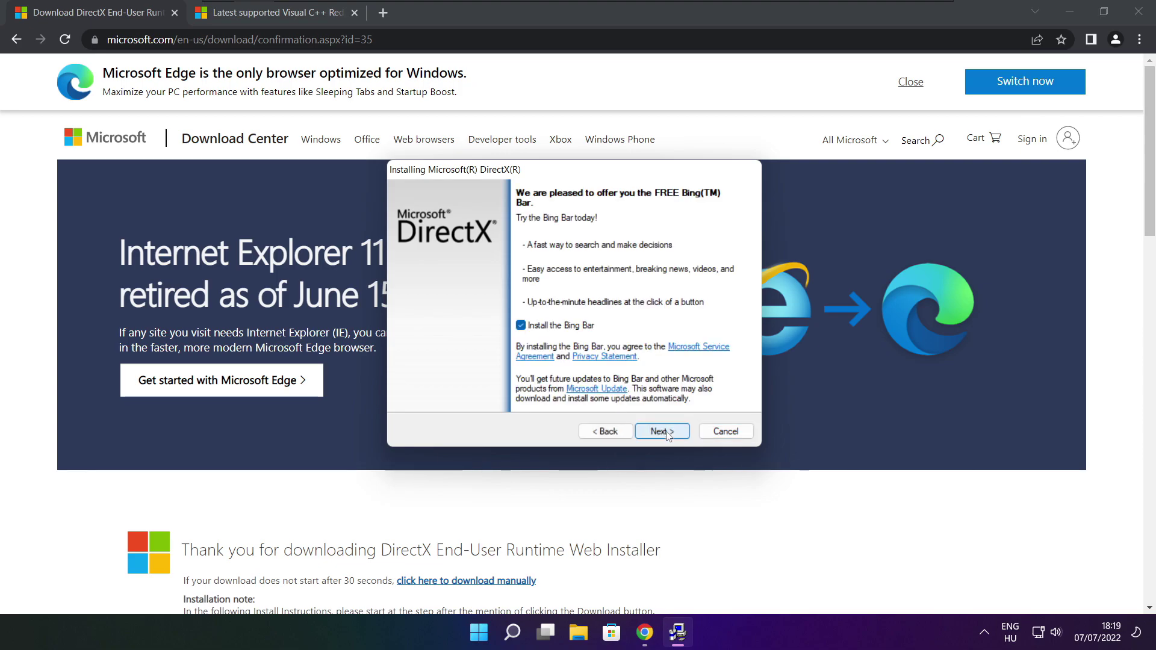
Step: Opt out of installing the Bing Bar, install the DirectX runtime components and finish the setup
{"action": "left_click", "coordinate": [521, 326]}
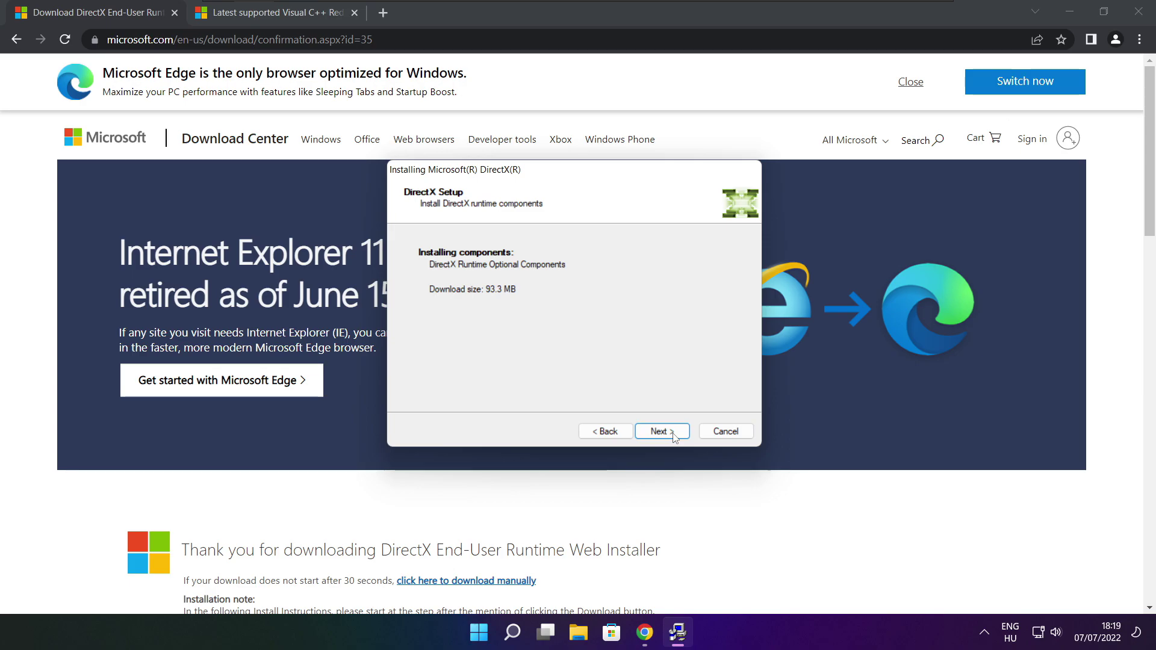
{"action": "left_click", "coordinate": [662, 432]}
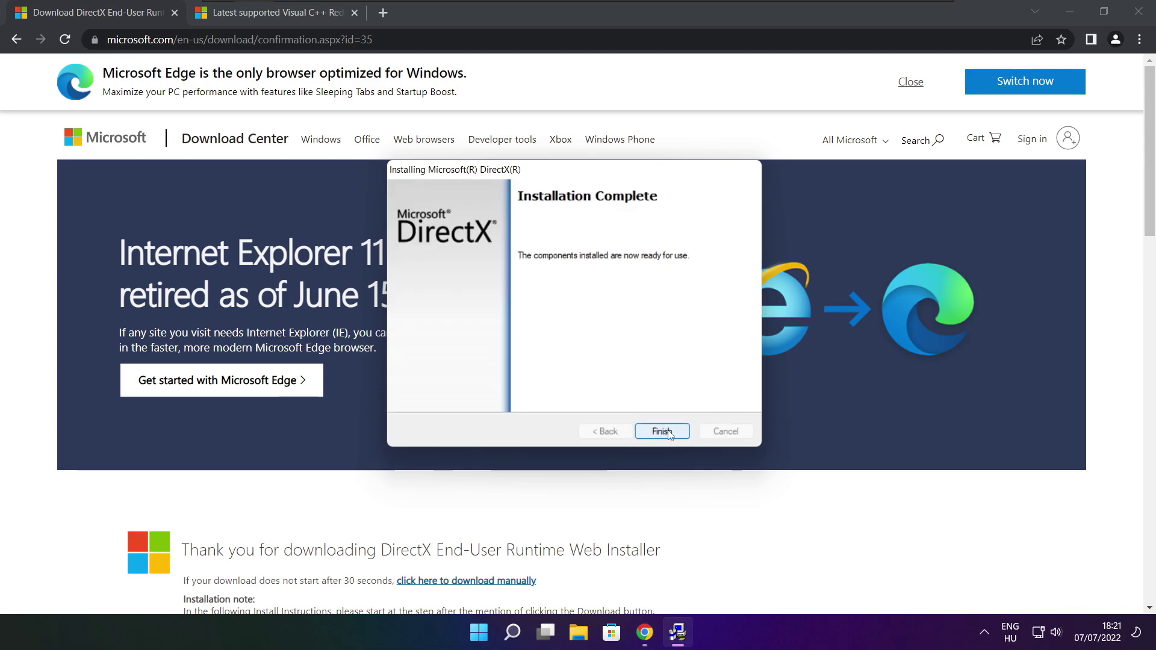
{"action": "left_click", "coordinate": [665, 431]}
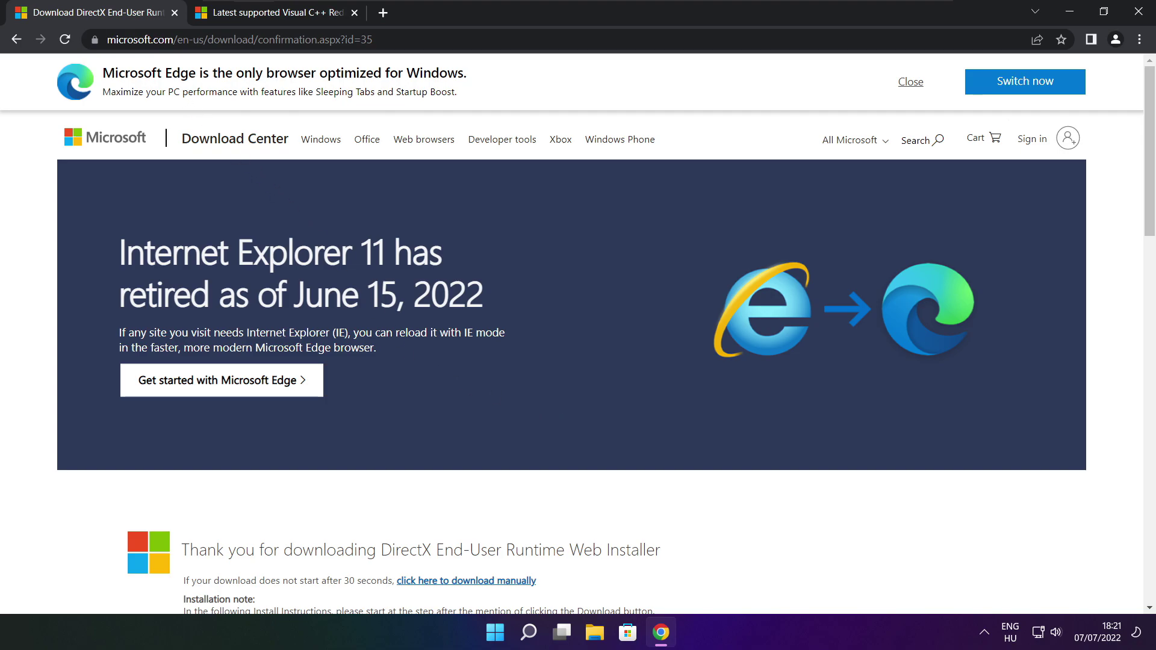
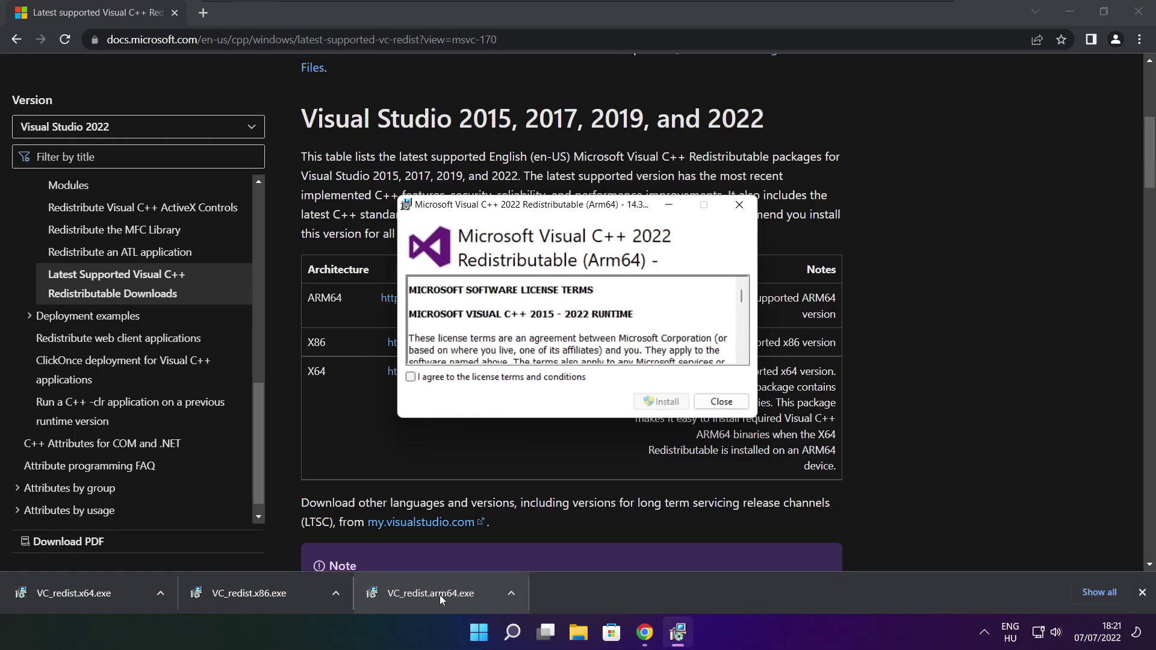
Step: Try to install the Microsoft Visual C++ 2022 Redistributable (Arm64), accepting its license terms, and close the setup
{"action": "left_click_drag", "start_coordinate": [741, 294], "coordinate": [740, 353]}
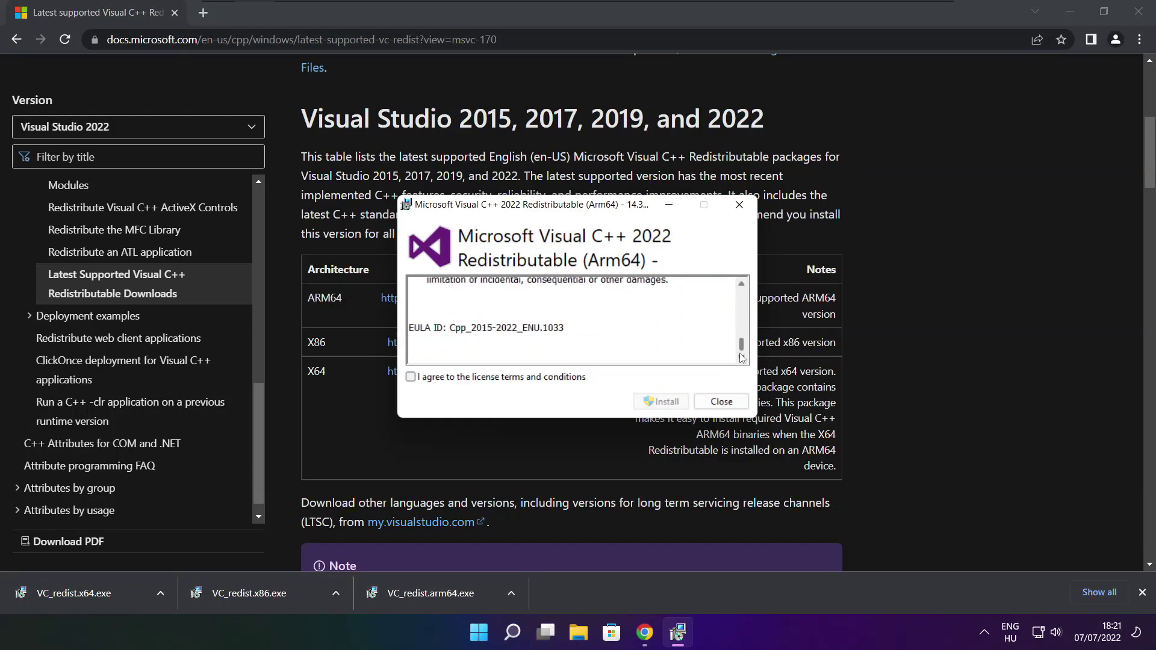
{"action": "left_click", "coordinate": [410, 379]}
{"action": "left_click", "coordinate": [656, 402]}
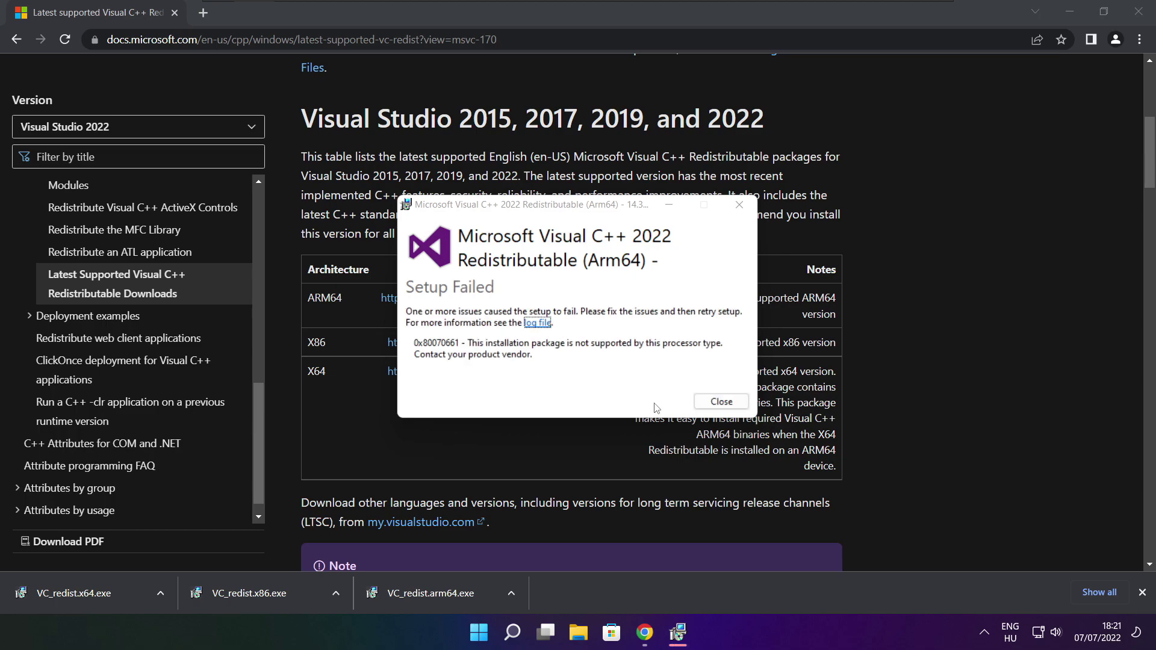
{"action": "left_click", "coordinate": [720, 402]}
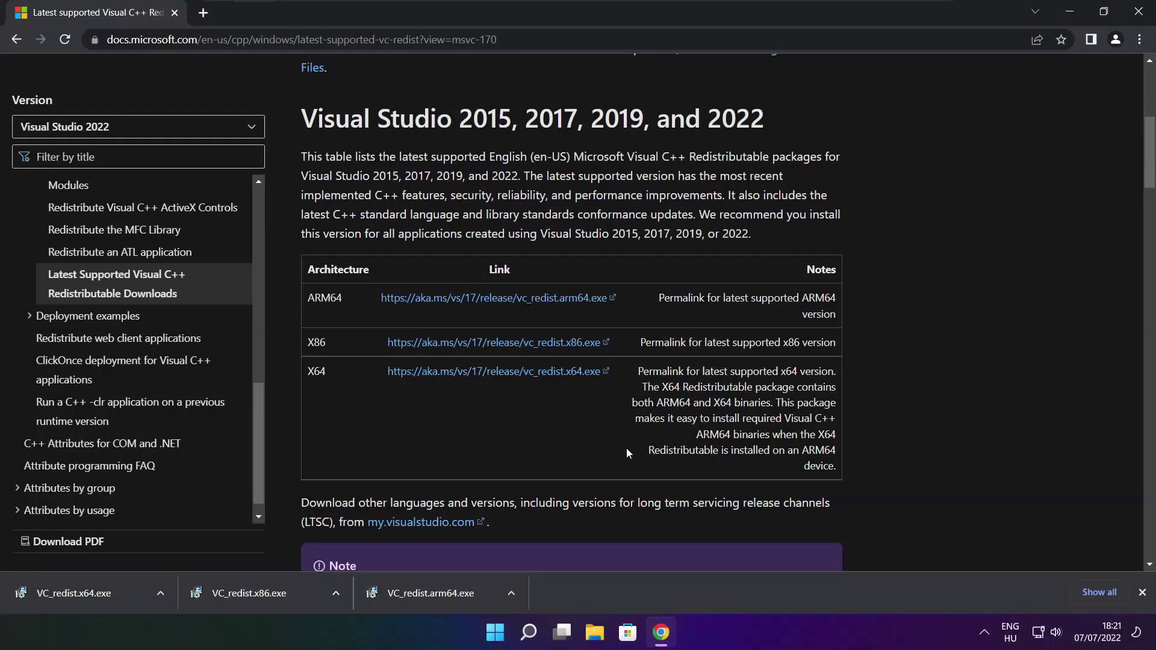
Step: Run the downloaded VC_redist.x86.exe, accept the license terms, install the Visual C++ 2015-2022 Redistributable (x86) and close the setup
{"action": "left_click", "coordinate": [272, 592]}
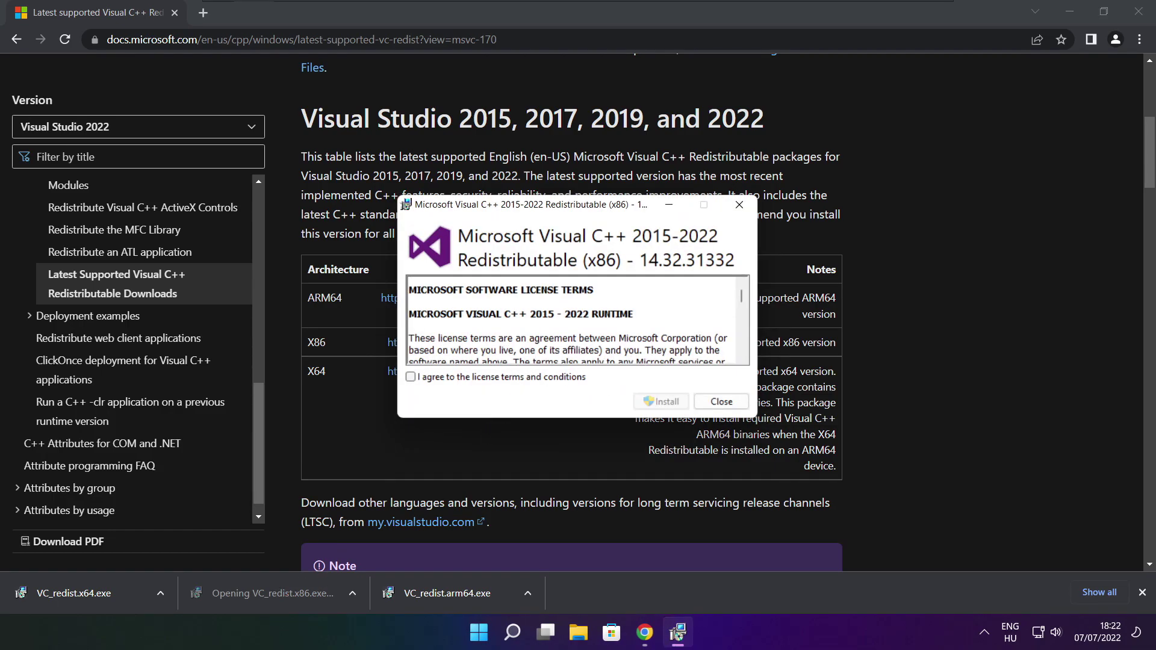
{"action": "left_click_drag", "start_coordinate": [742, 295], "coordinate": [741, 353]}
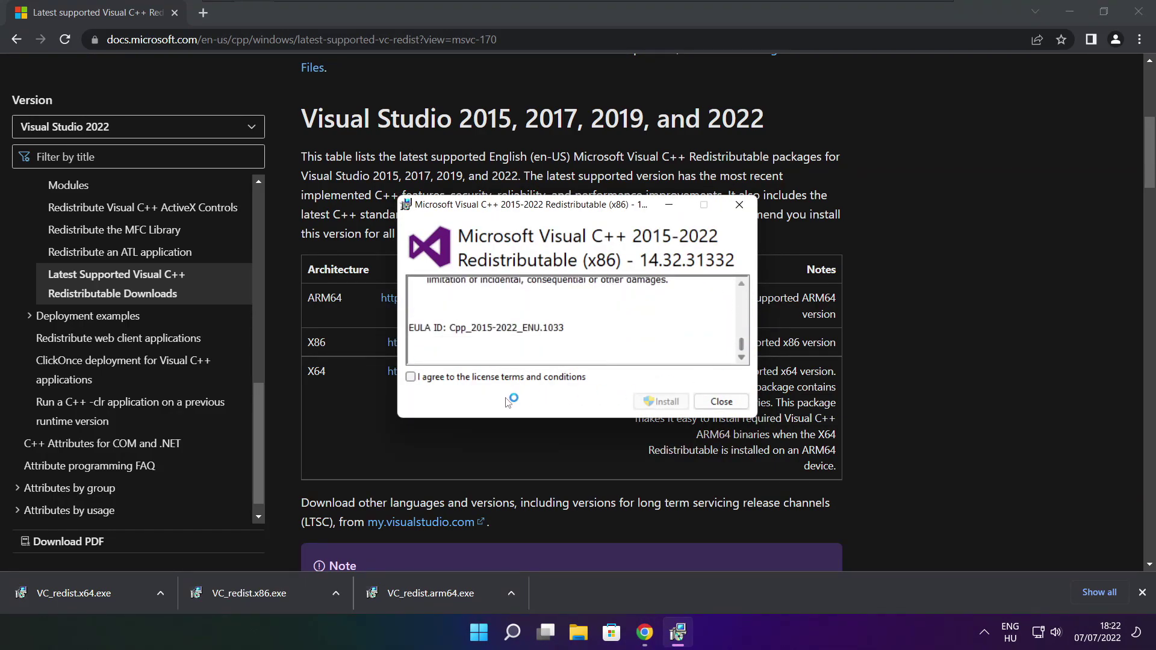
{"action": "left_click", "coordinate": [411, 377]}
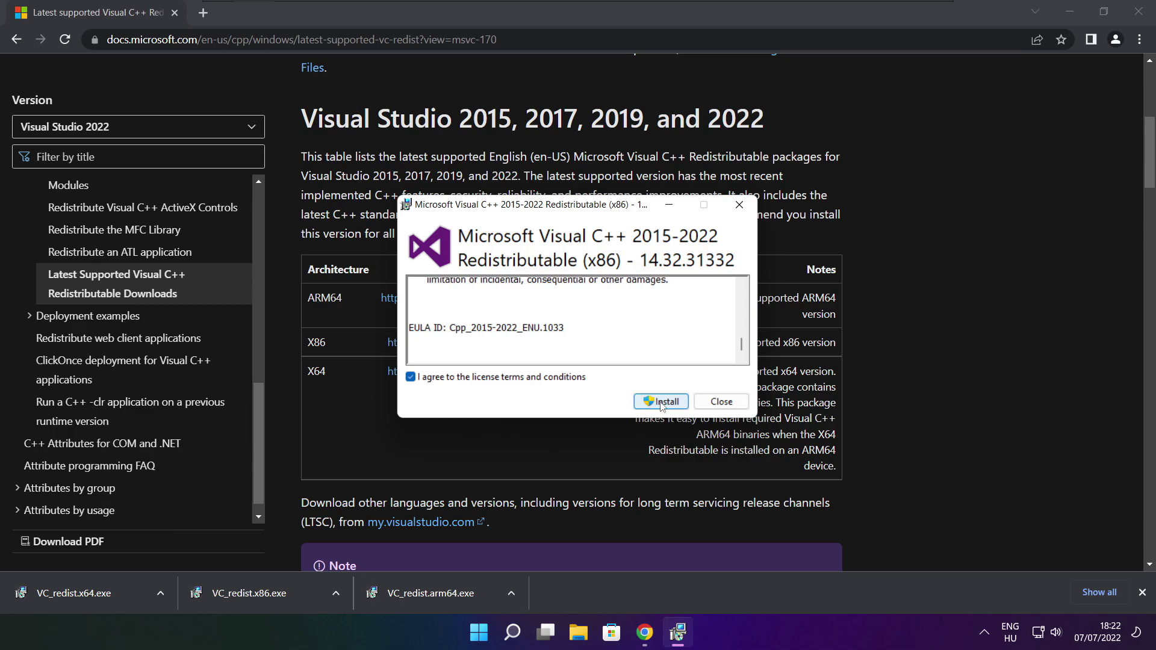
{"action": "left_click", "coordinate": [662, 402]}
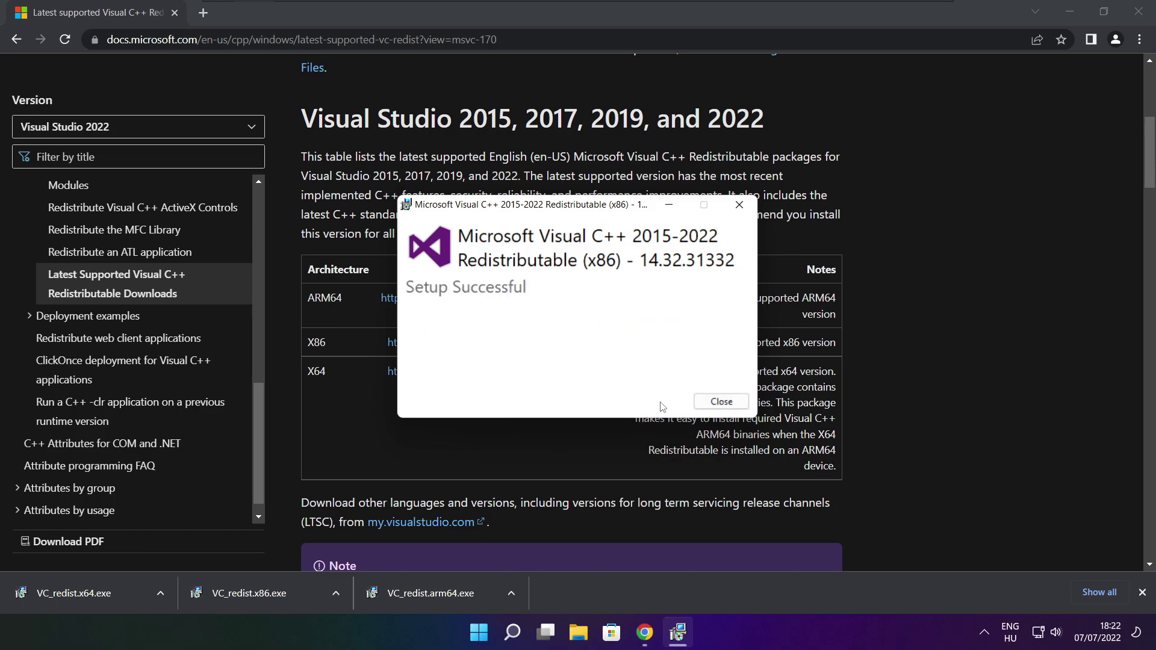
{"action": "left_click", "coordinate": [723, 404]}
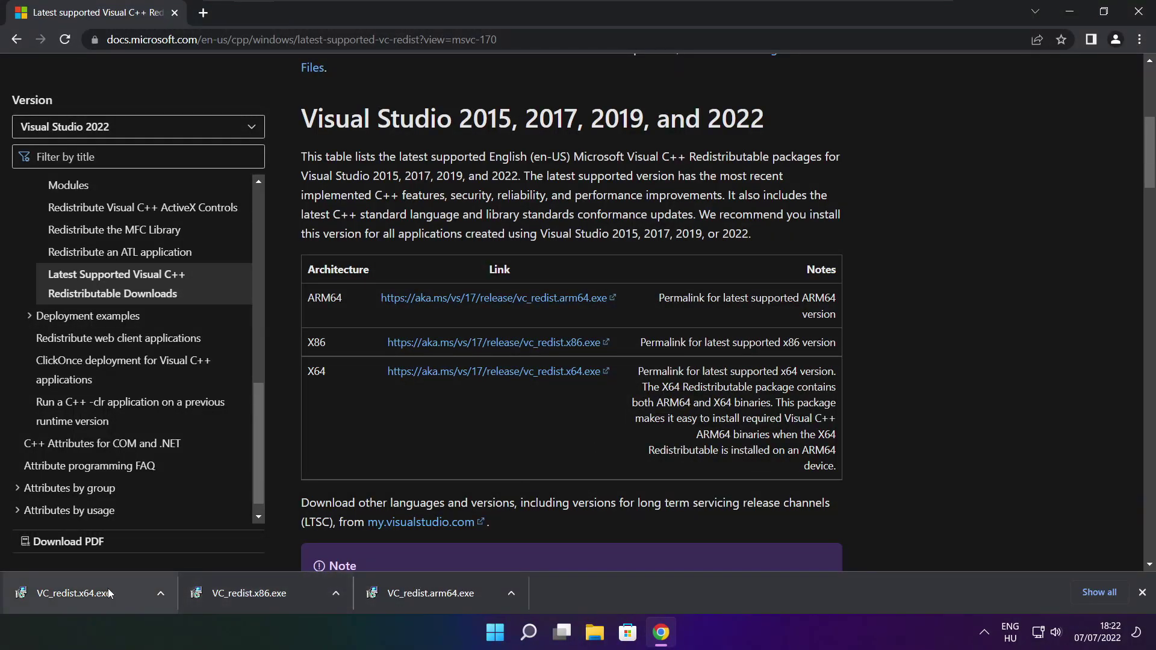
Step: Run the downloaded VC_redist.x64.exe, accept the license terms, install the Visual C++ 2015-2022 Redistributable (x64) and close the setup
{"action": "left_click", "coordinate": [95, 590]}
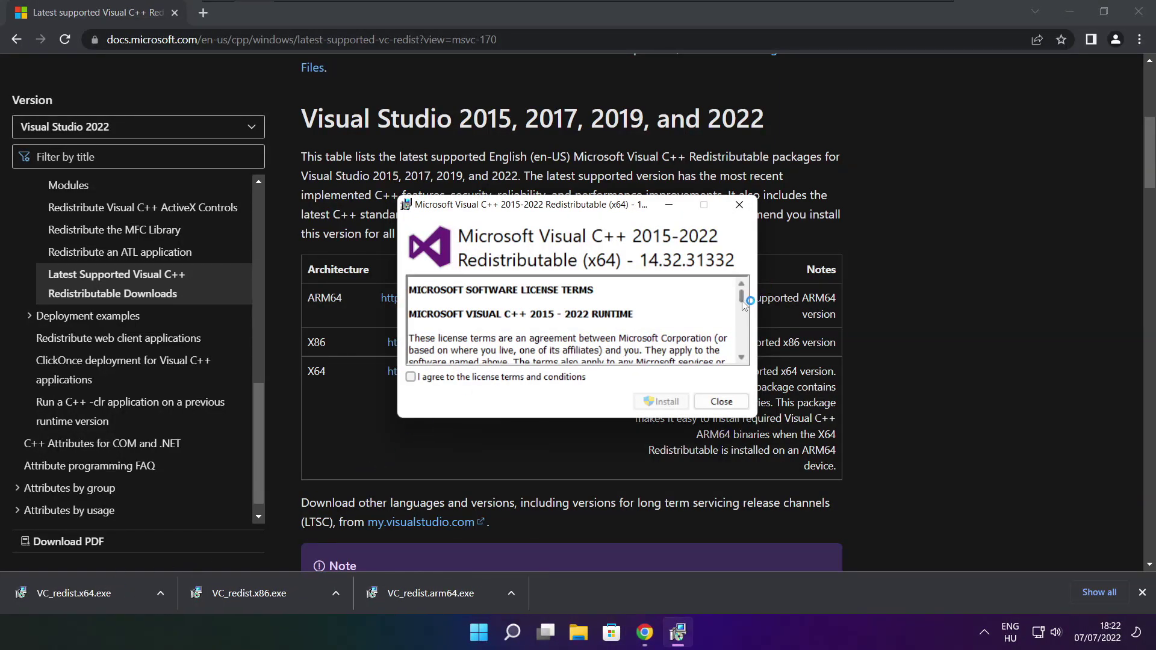
{"action": "left_click_drag", "start_coordinate": [742, 299], "coordinate": [741, 350]}
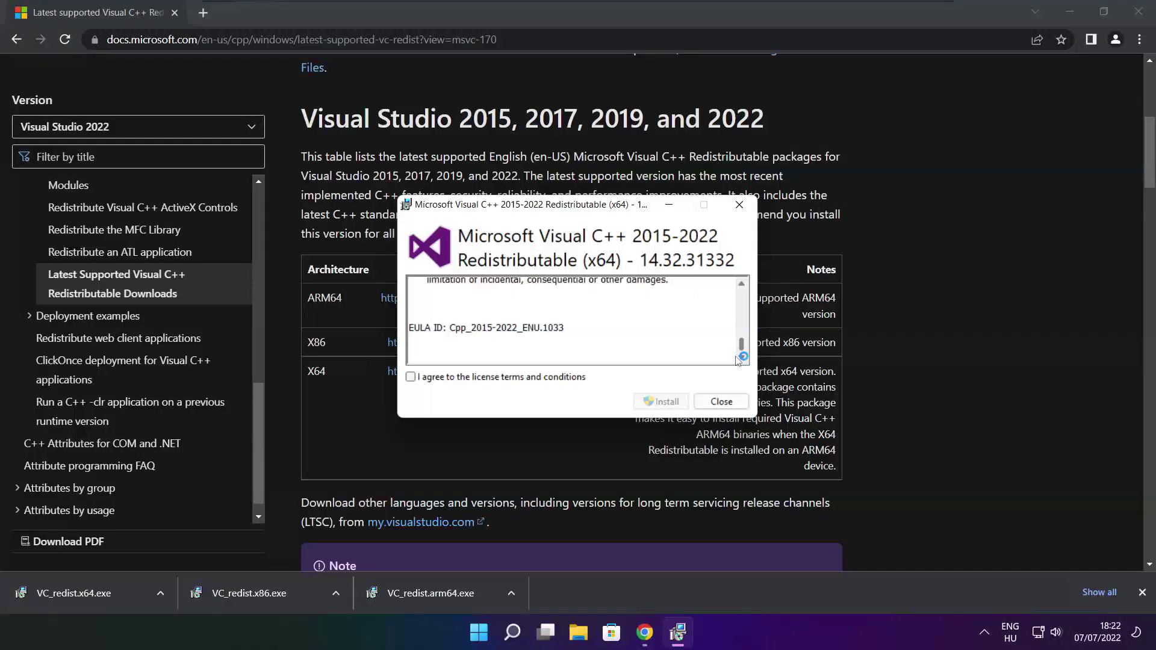
{"action": "left_click", "coordinate": [412, 378]}
{"action": "left_click", "coordinate": [662, 402]}
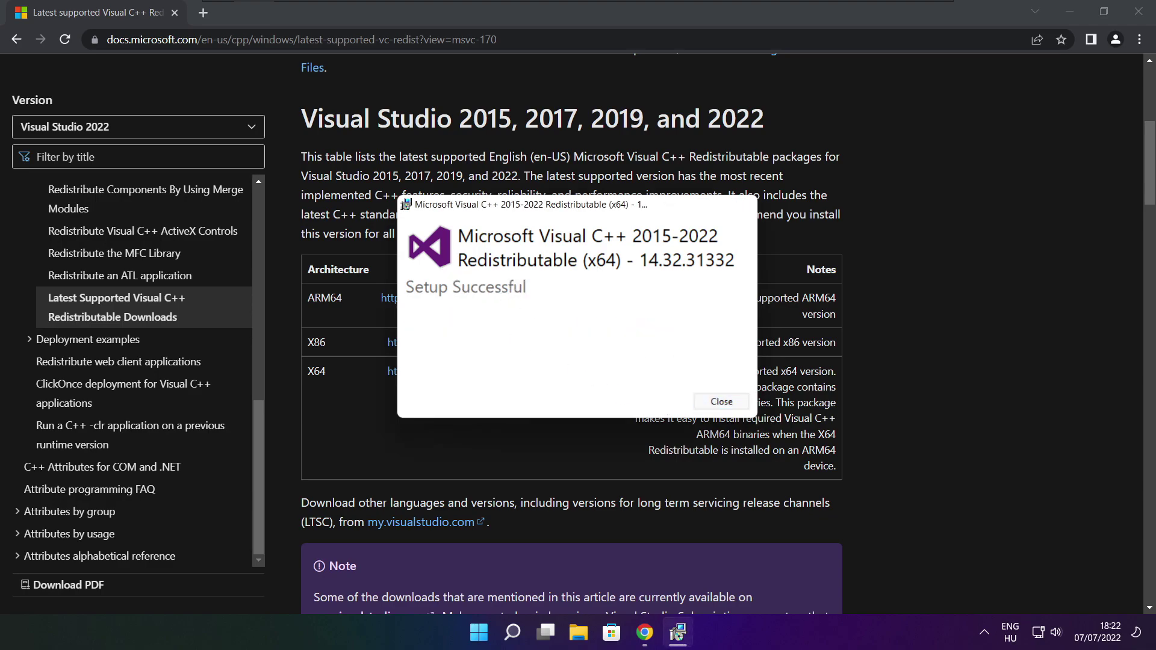
{"action": "left_click", "coordinate": [722, 403]}
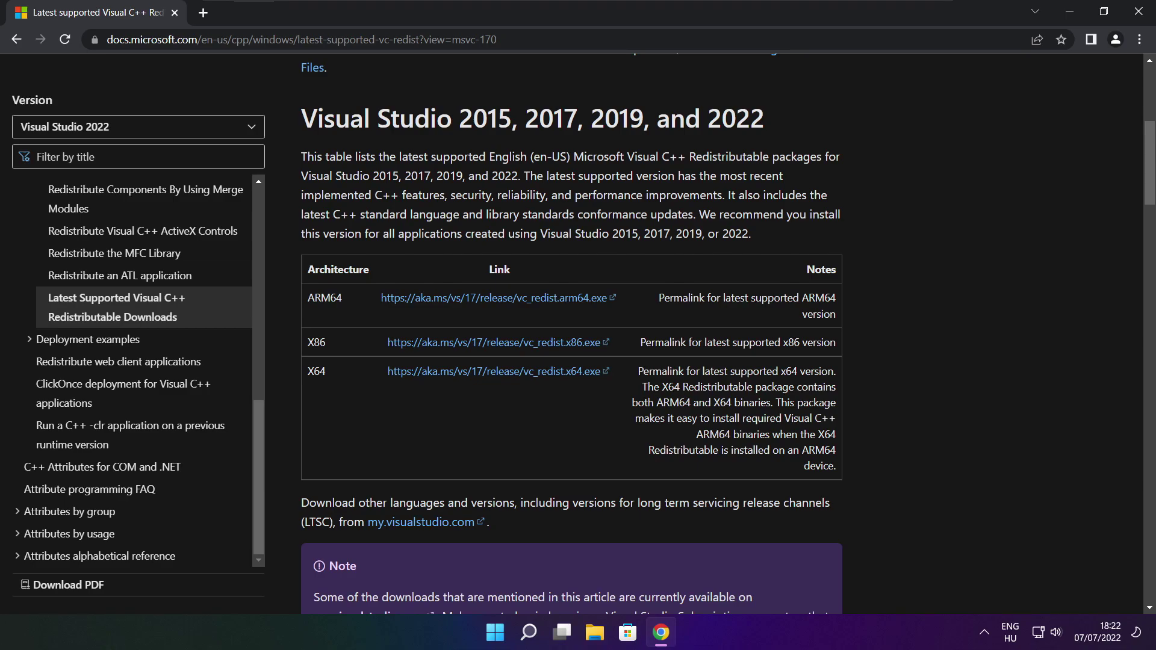
Step: Close the browser and bring up the computer's Sleep, Shut down and Restart options
{"action": "left_click", "coordinate": [1140, 13]}
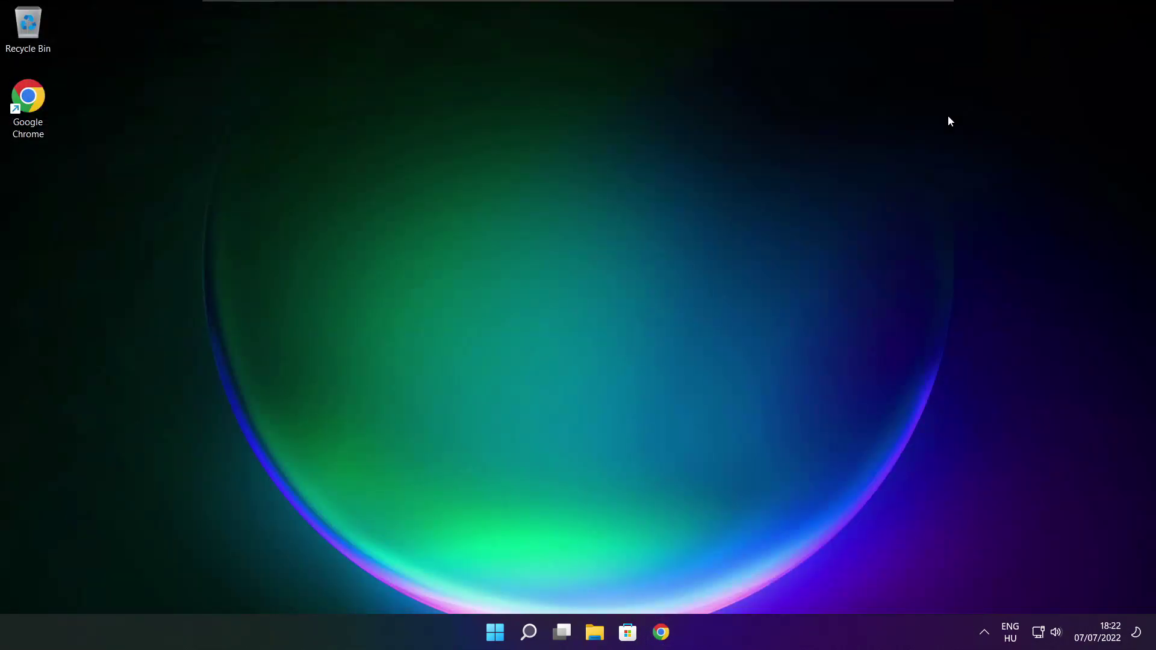
{"action": "left_click", "coordinate": [498, 634]}
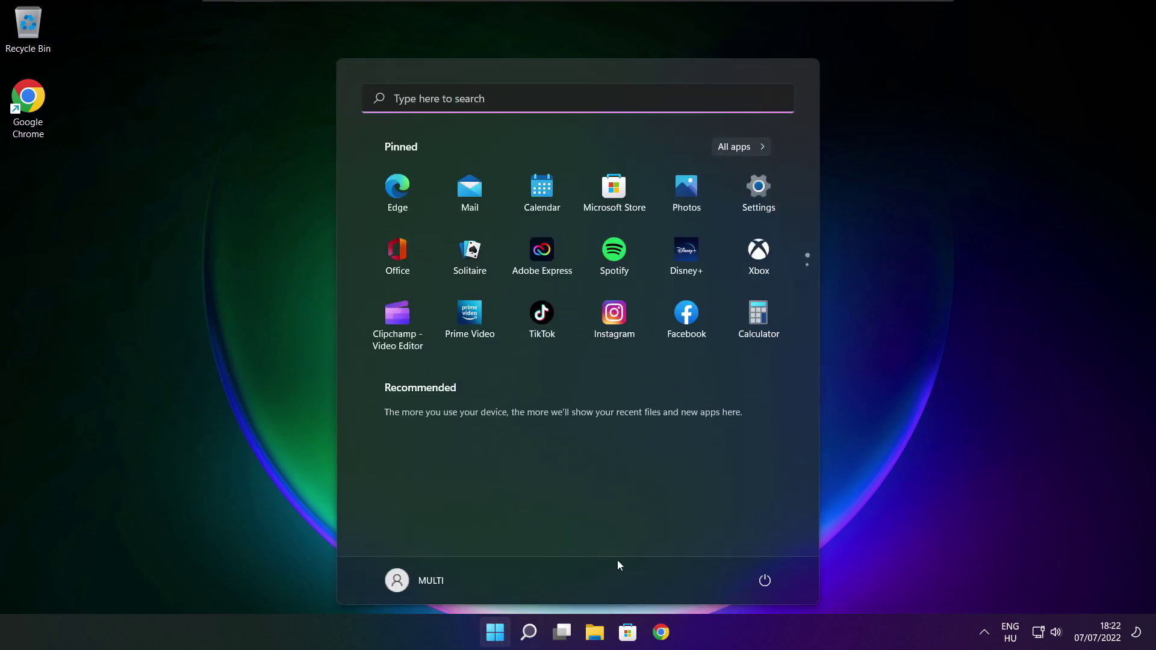
{"action": "left_click", "coordinate": [764, 582]}
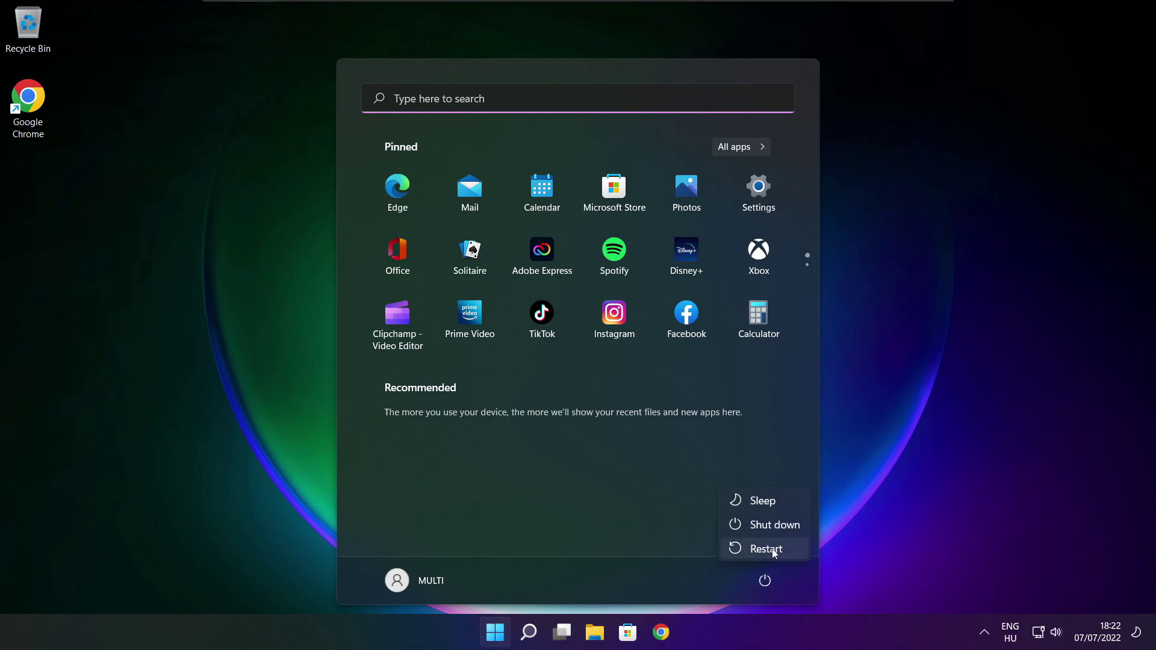